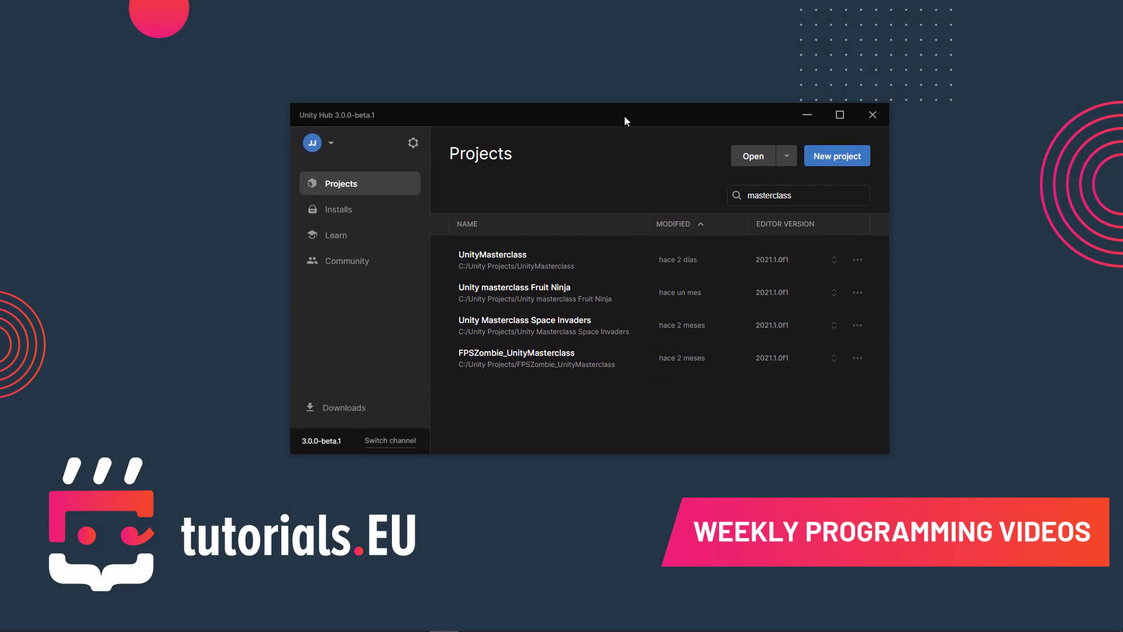
Set up a new 3D project on editor 2021.1.12f1 named VRMasterpiece.
left_click(827, 164)
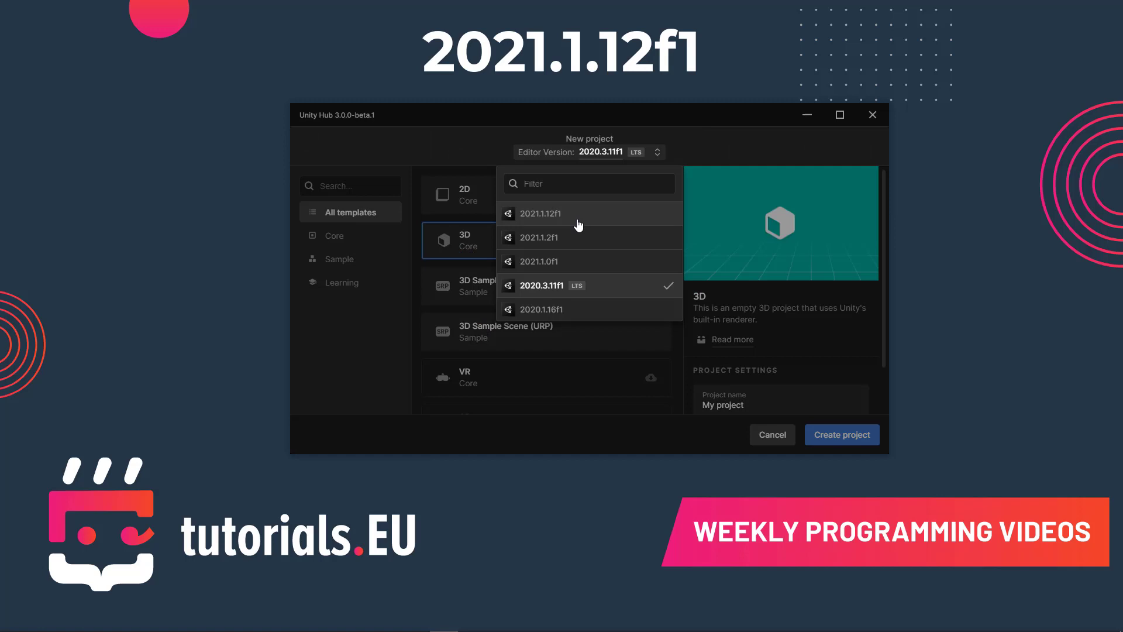
left_click(578, 221)
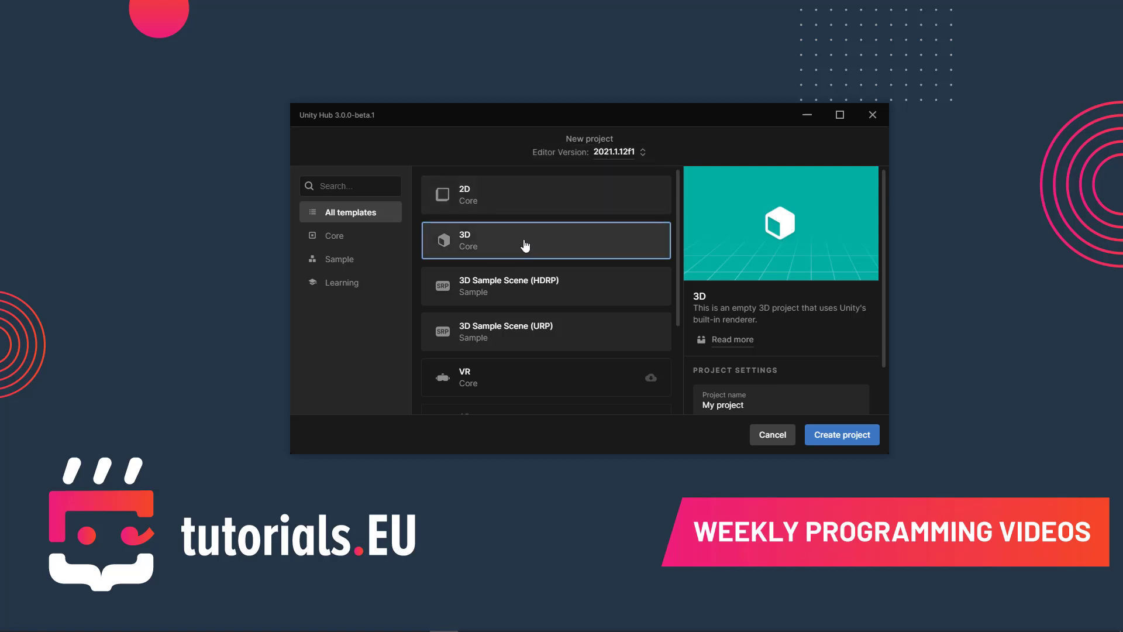
scroll(781, 293, "down", 1)
left_click_drag(744, 352, 671, 358)
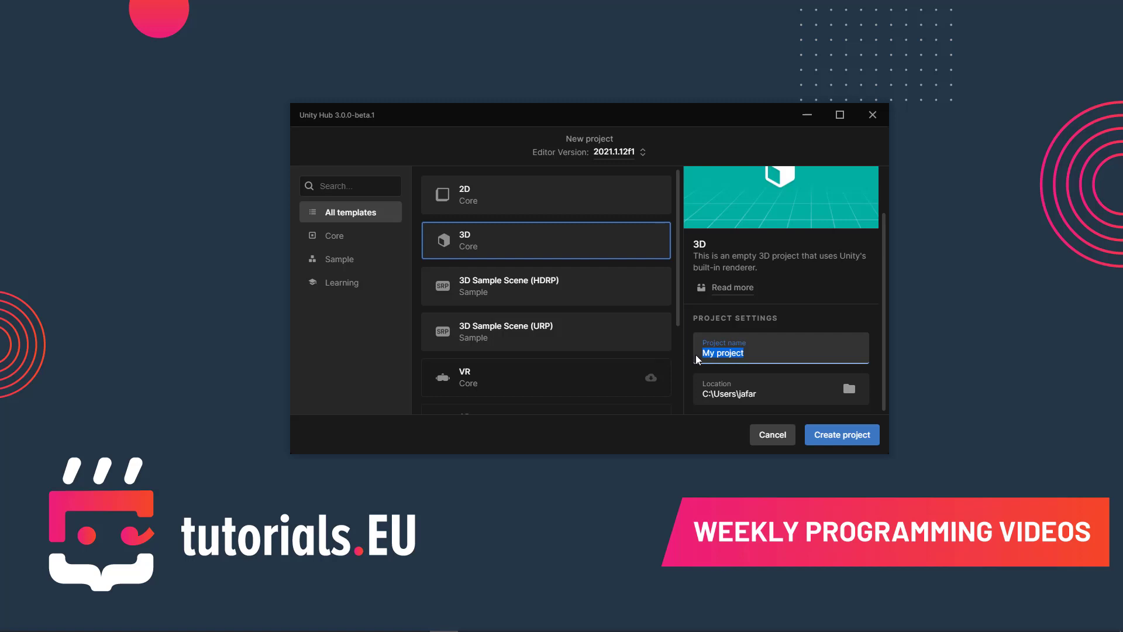
type("VRMasterpiece")
Create the VRMasterpiece project, then install XR Plug-in Management from Project Settings.
left_click(863, 438)
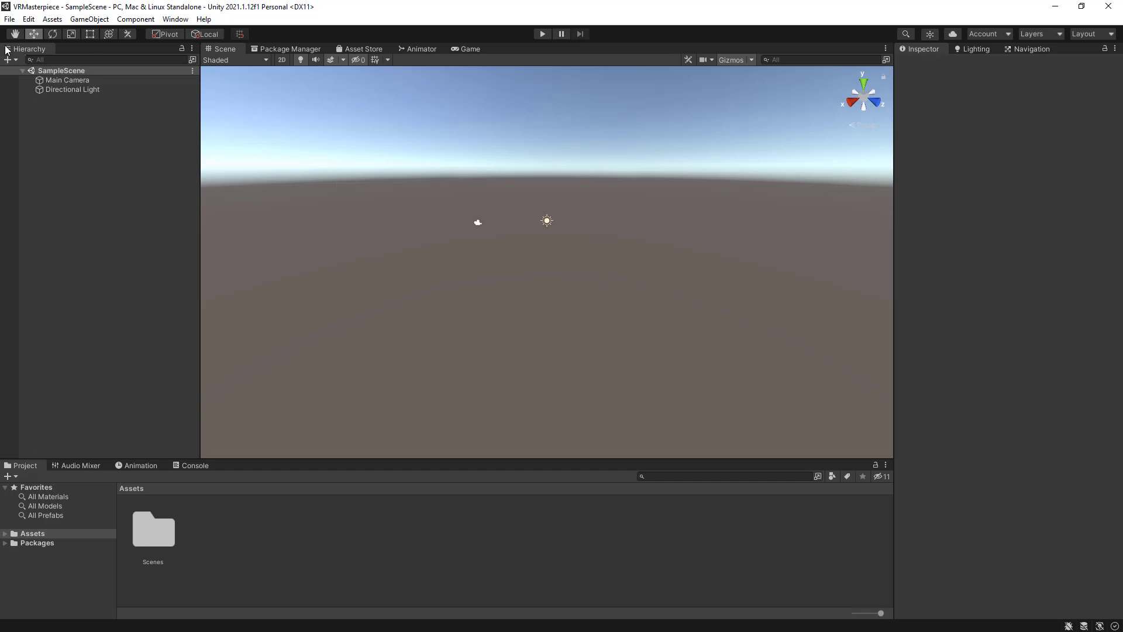
left_click(9, 19)
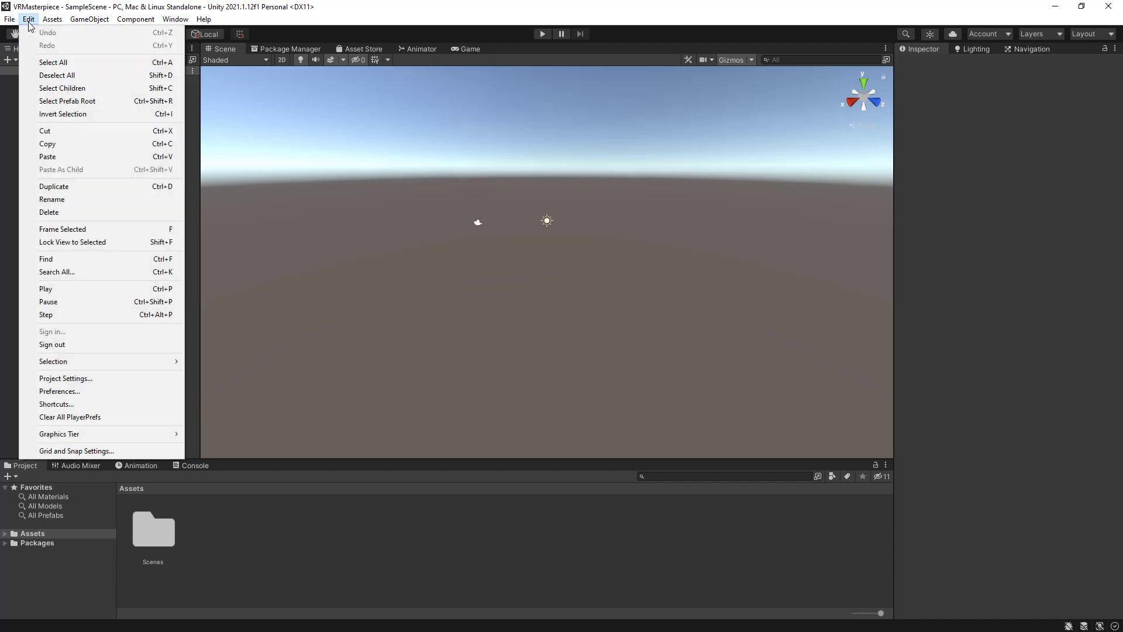
left_click(64, 378)
scroll(592, 290, "down", 2)
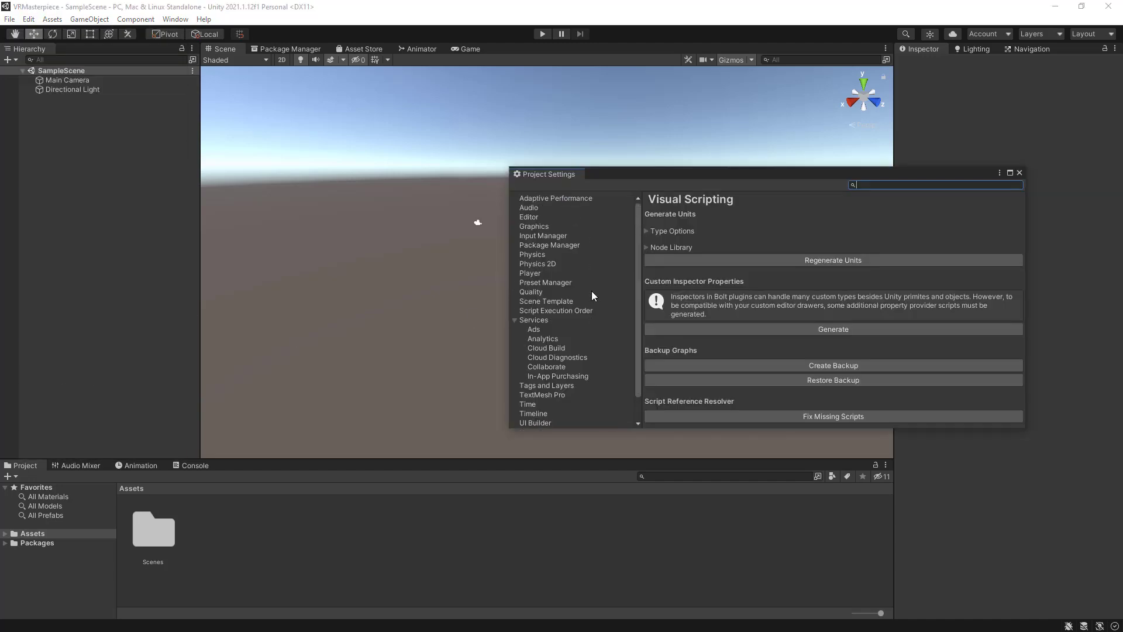
left_click(556, 422)
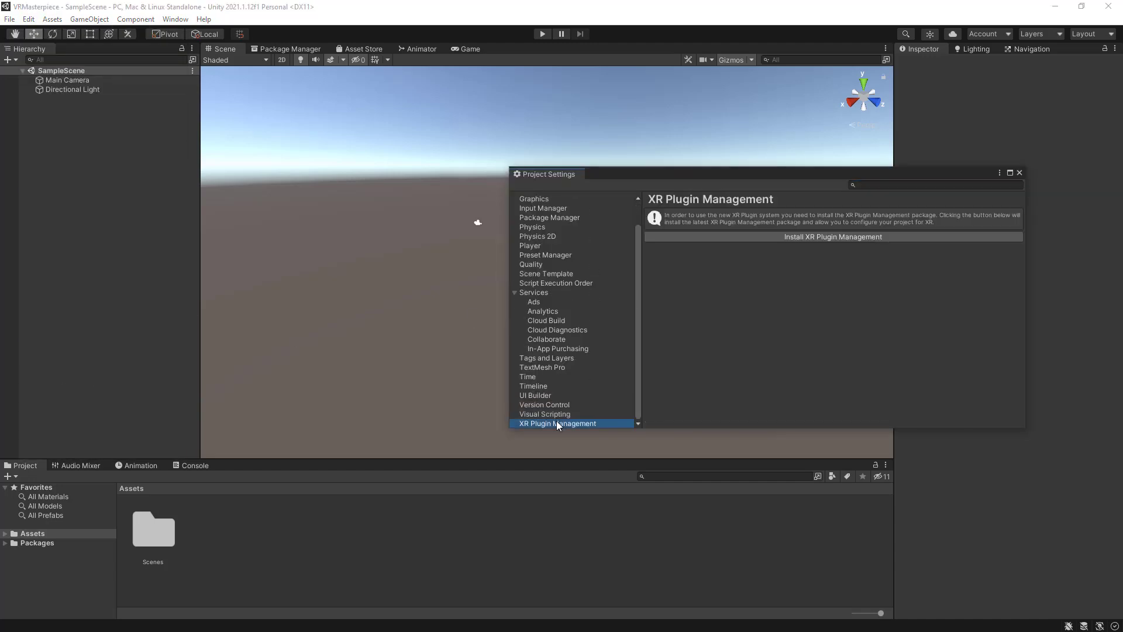
left_click(782, 238)
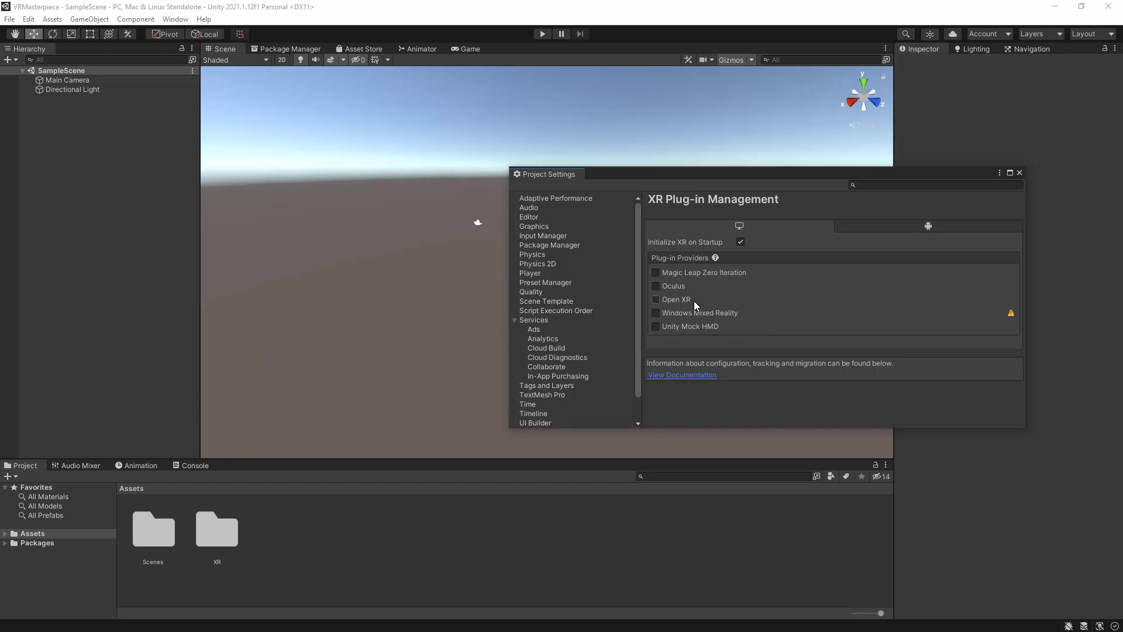
Tick OpenXR as a plug-in provider and accept enabling the new input backends with a restart.
left_click(658, 300)
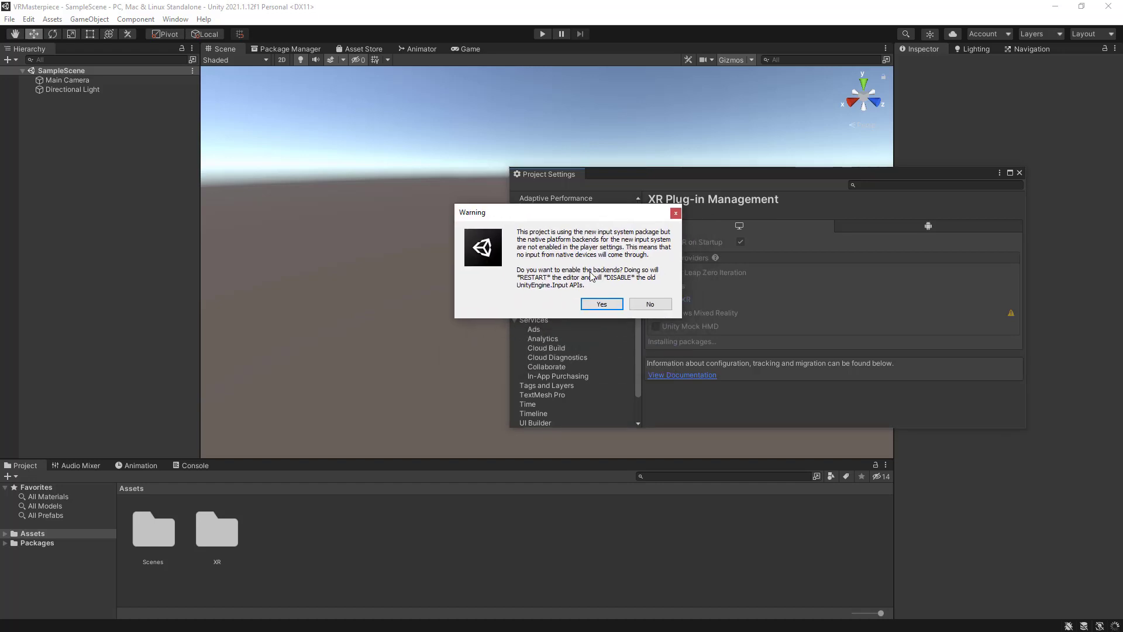
left_click_drag(553, 217, 541, 216)
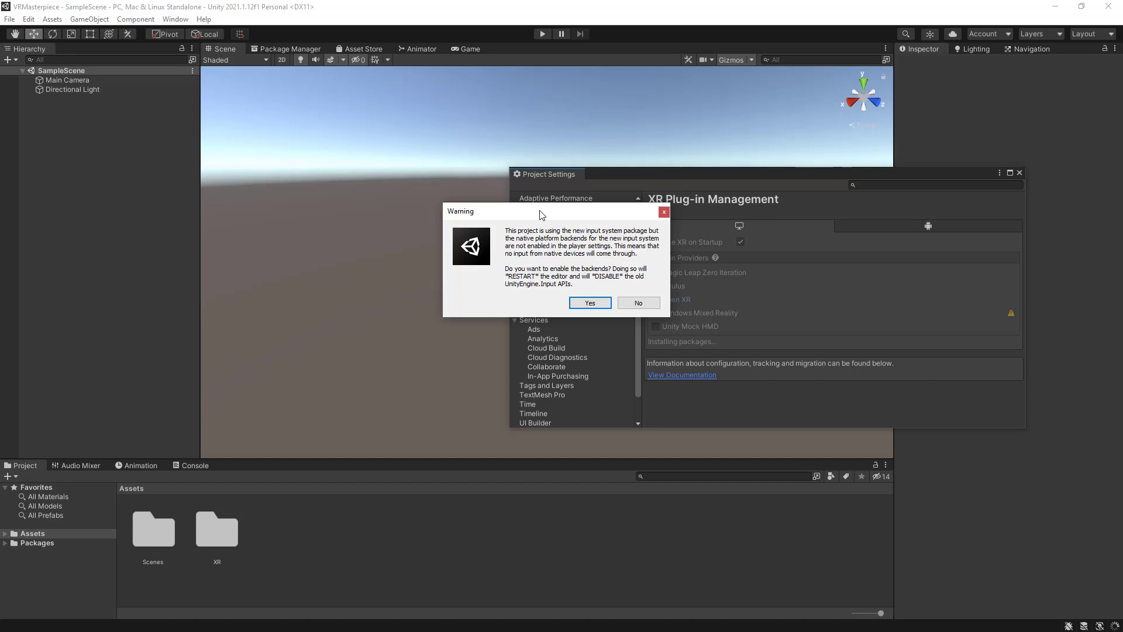
left_click_drag(541, 215, 540, 201)
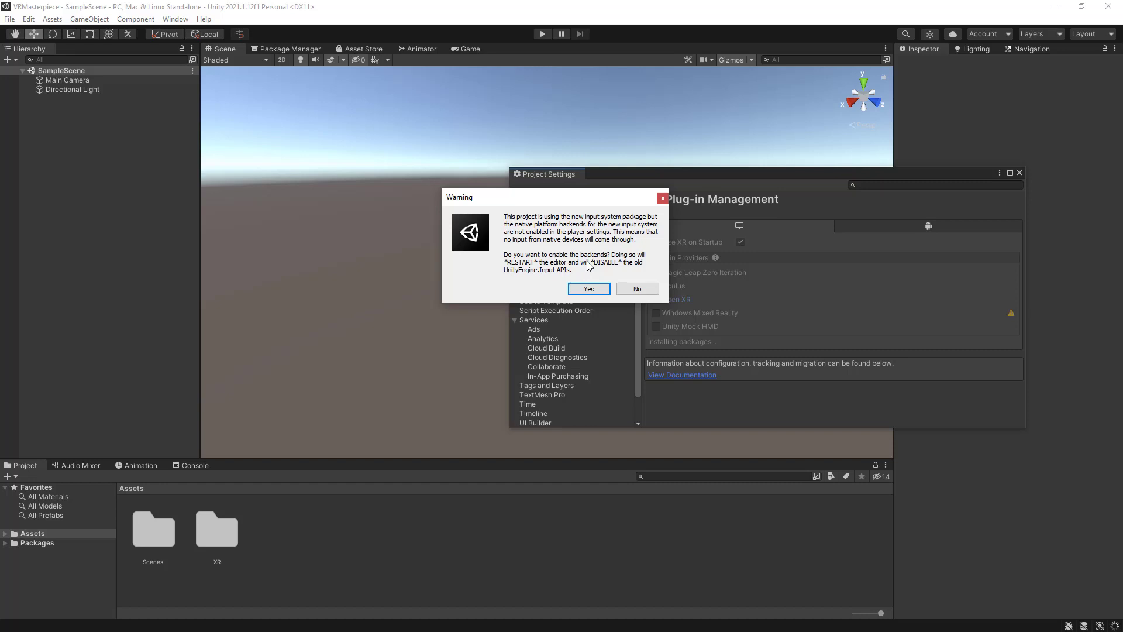
left_click(589, 289)
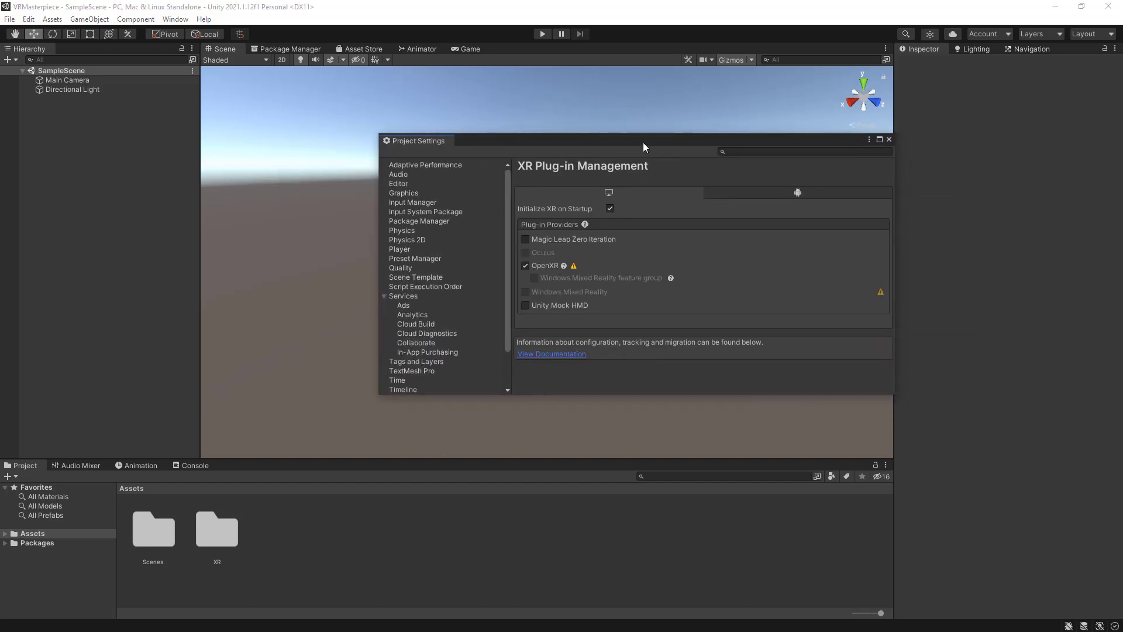
Fix OpenXR's Game View input-lock issue and add the Oculus Touch Controller Profile.
left_click(574, 267)
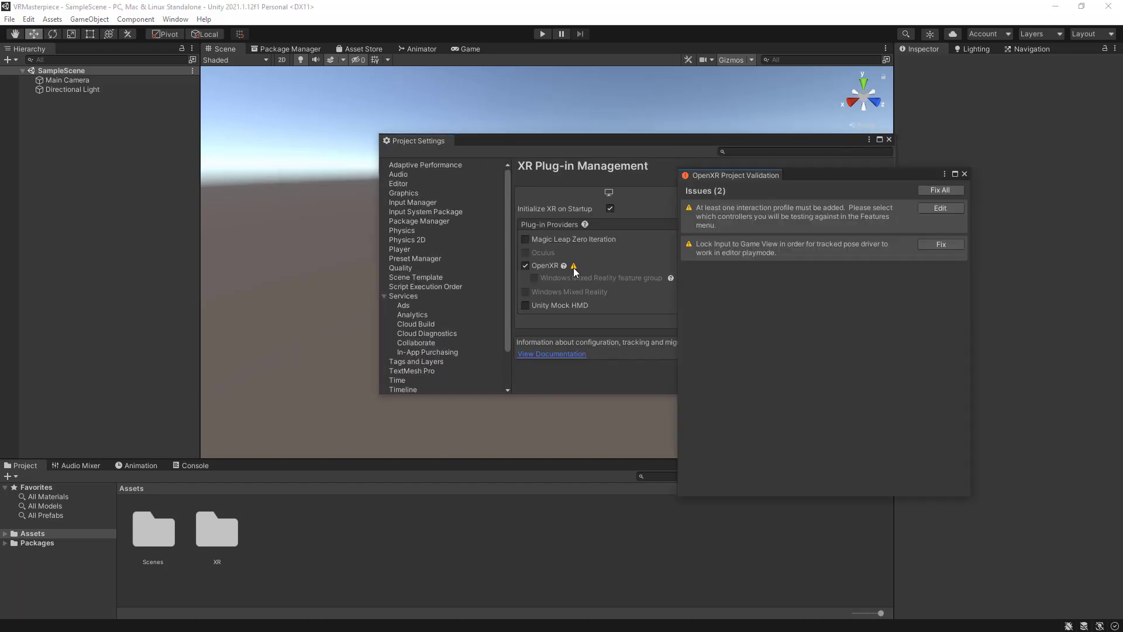
left_click(926, 188)
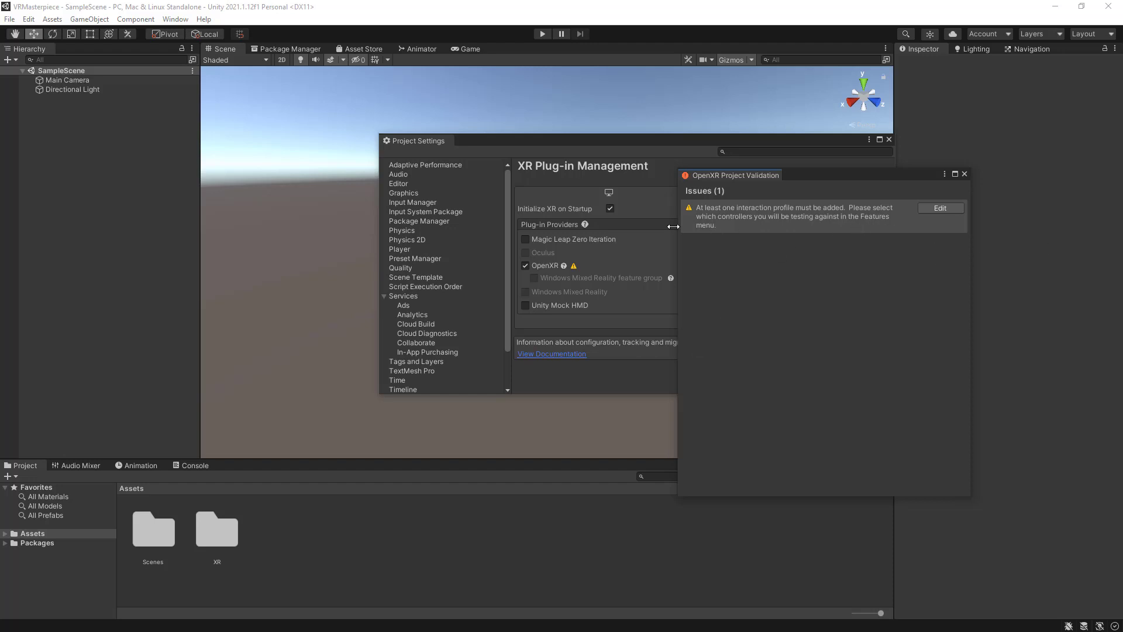
left_click(942, 208)
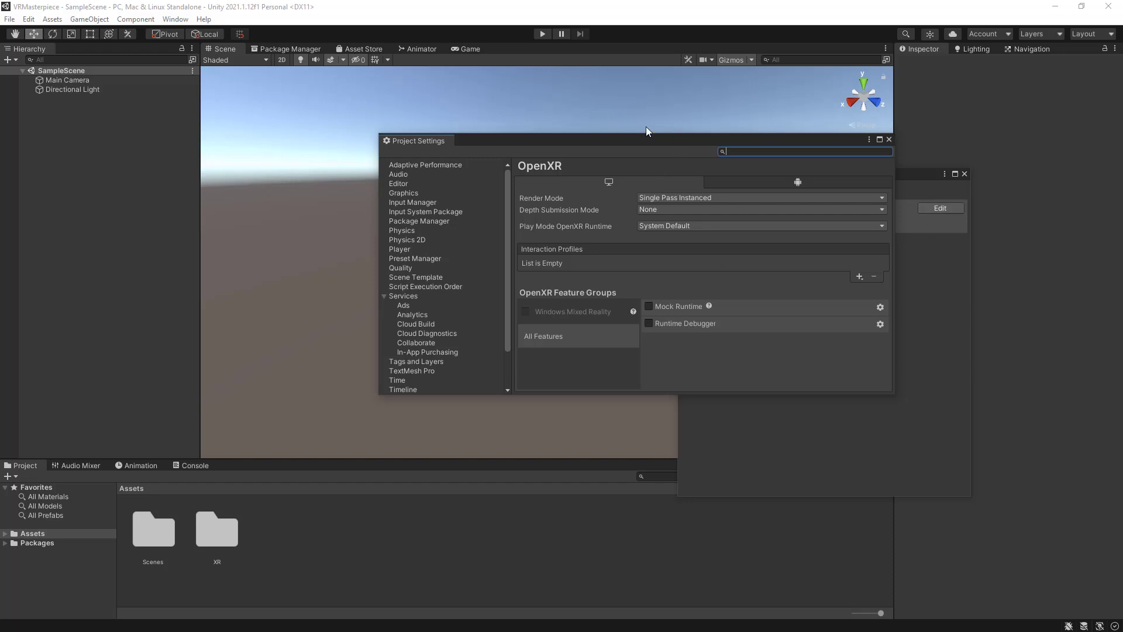
left_click_drag(649, 140, 558, 72)
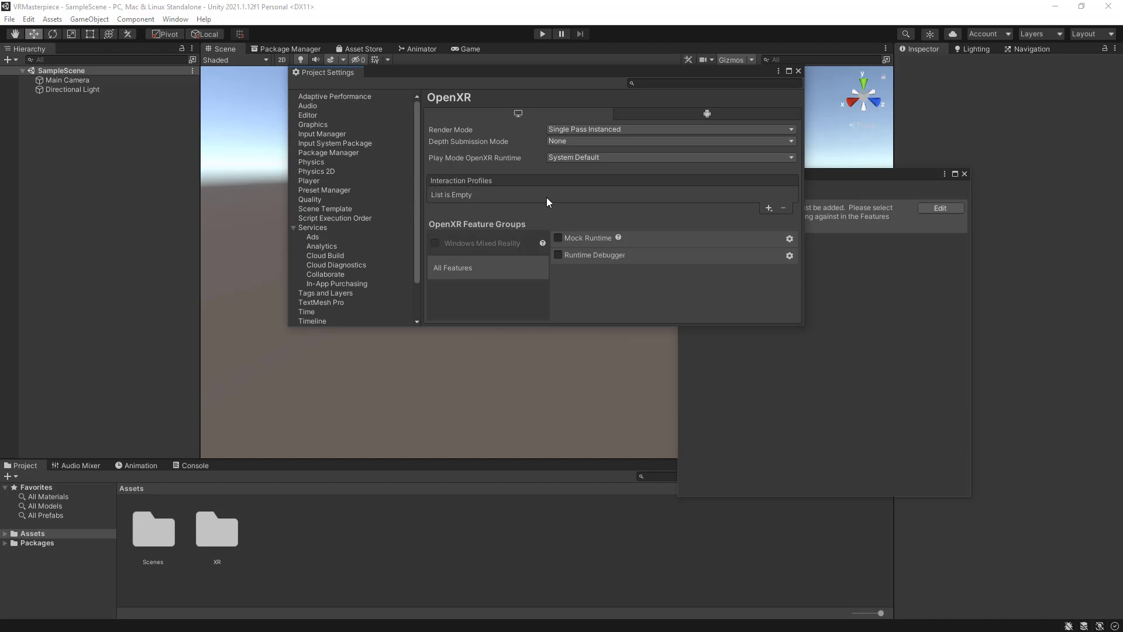
left_click(769, 208)
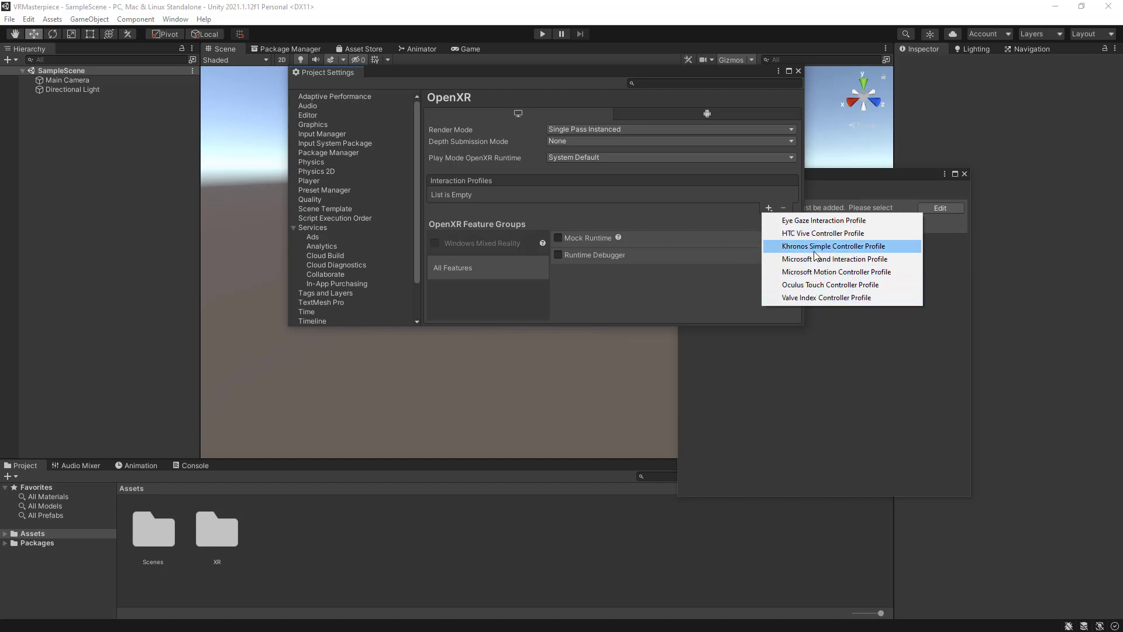
left_click(832, 285)
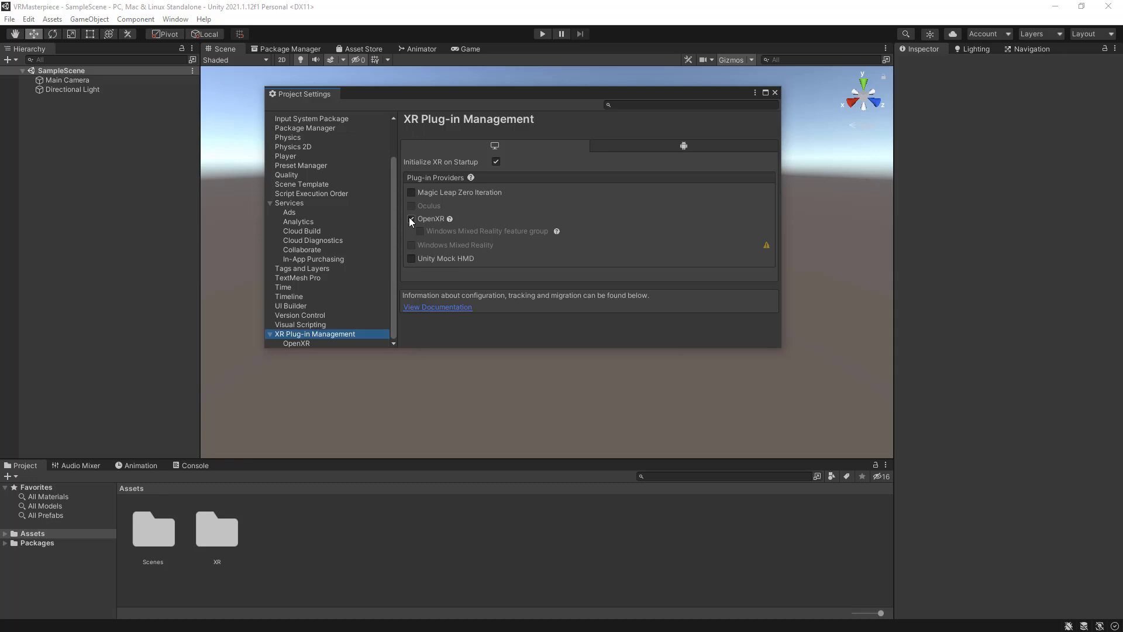
Untick OpenXR and tick Oculus as the XR plug-in provider.
left_click(411, 220)
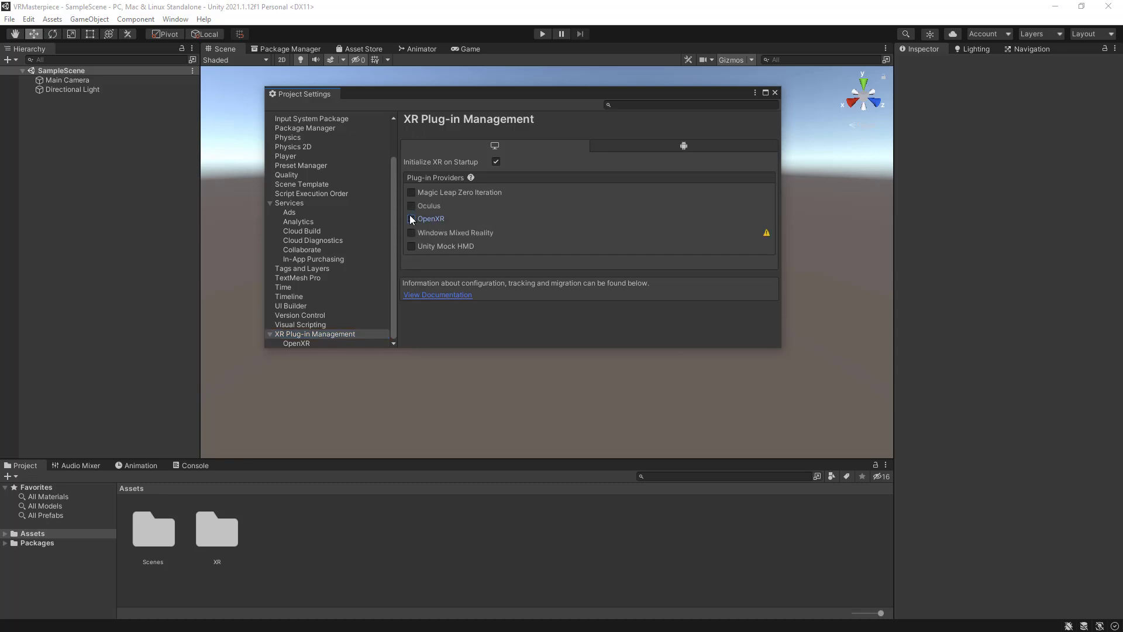
left_click(412, 206)
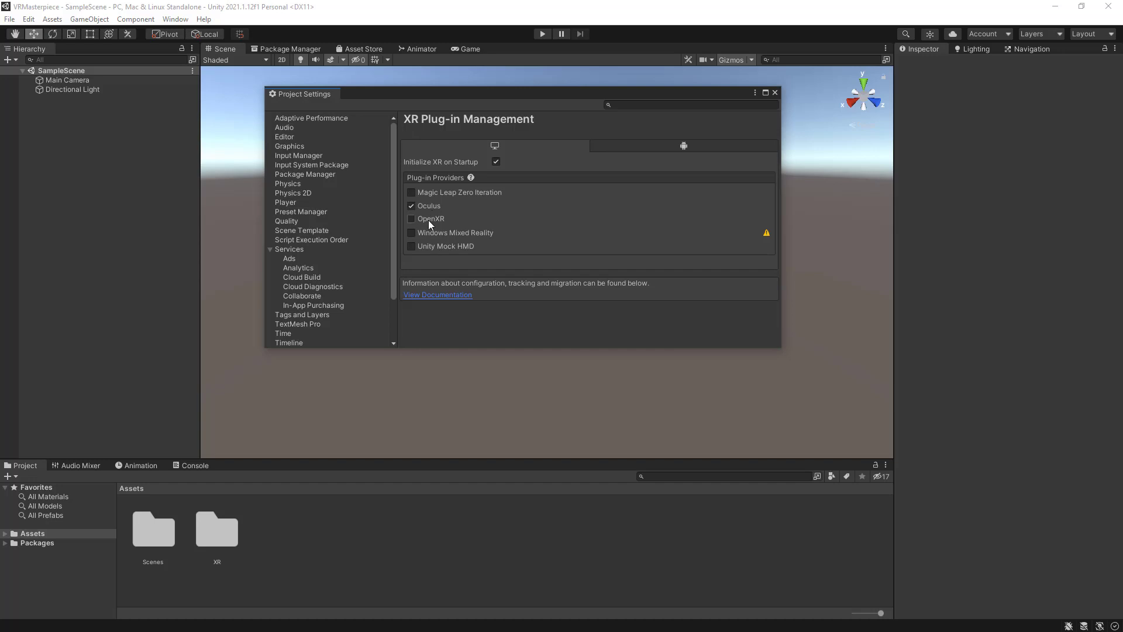
Close Project Settings and list Unity Registry packages in Package Manager, filtered by 'xr'.
left_click(332, 128)
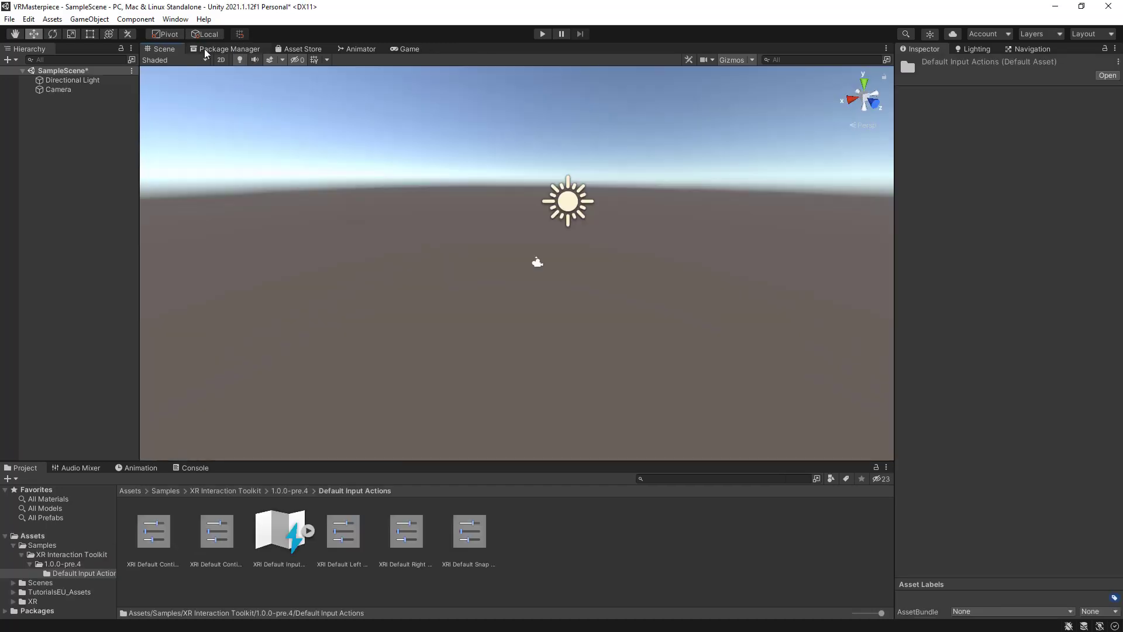
left_click(175, 19)
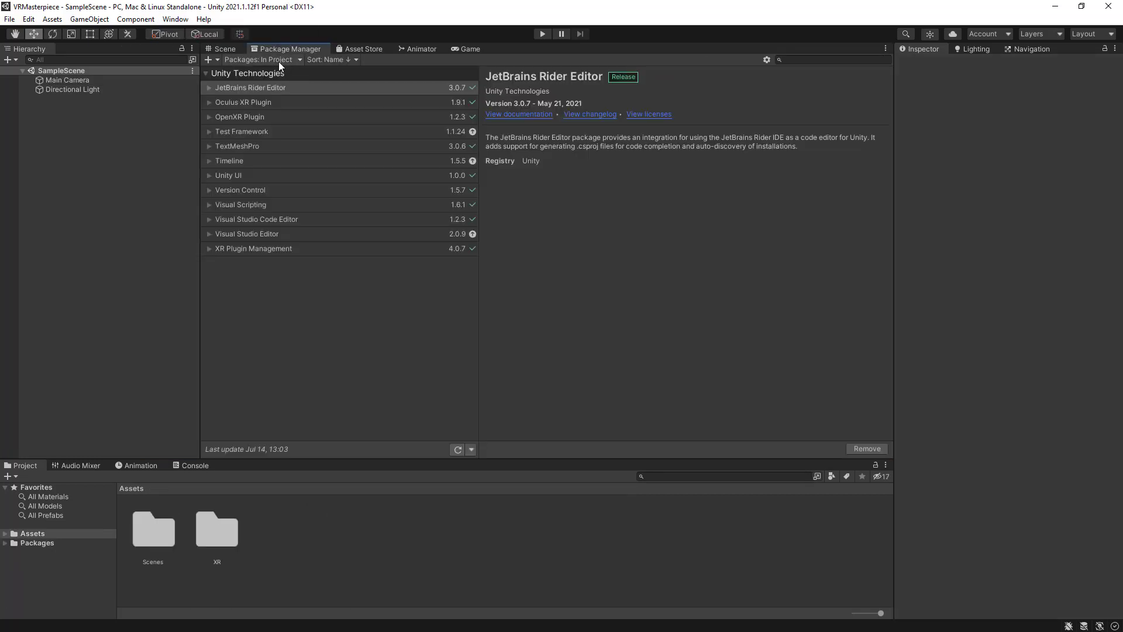
left_click(278, 61)
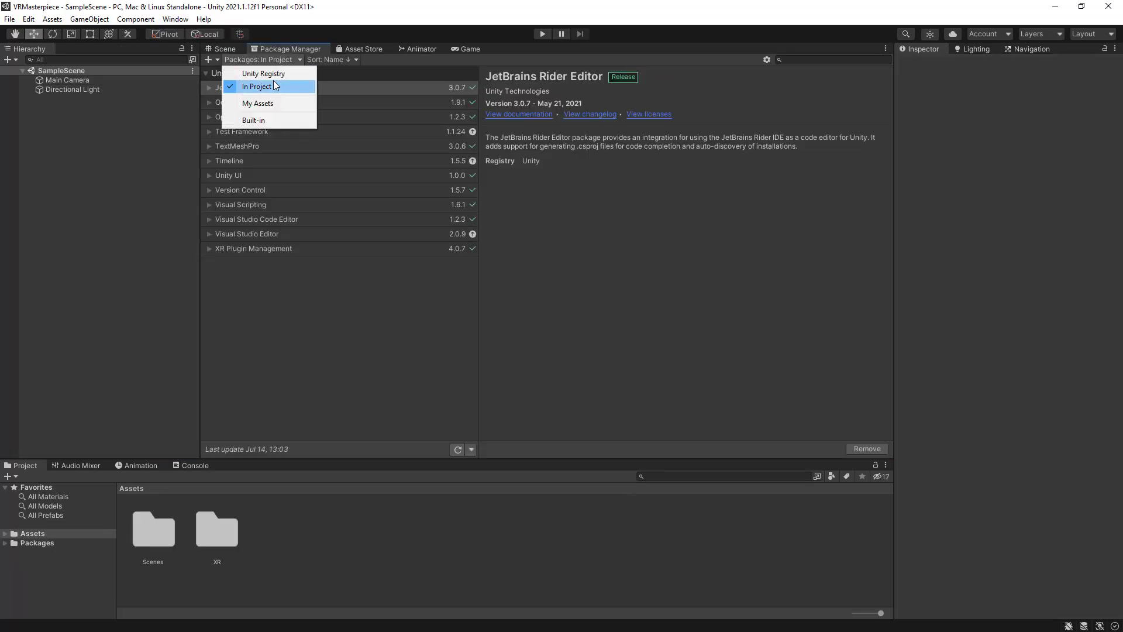
left_click(274, 72)
left_click(800, 59)
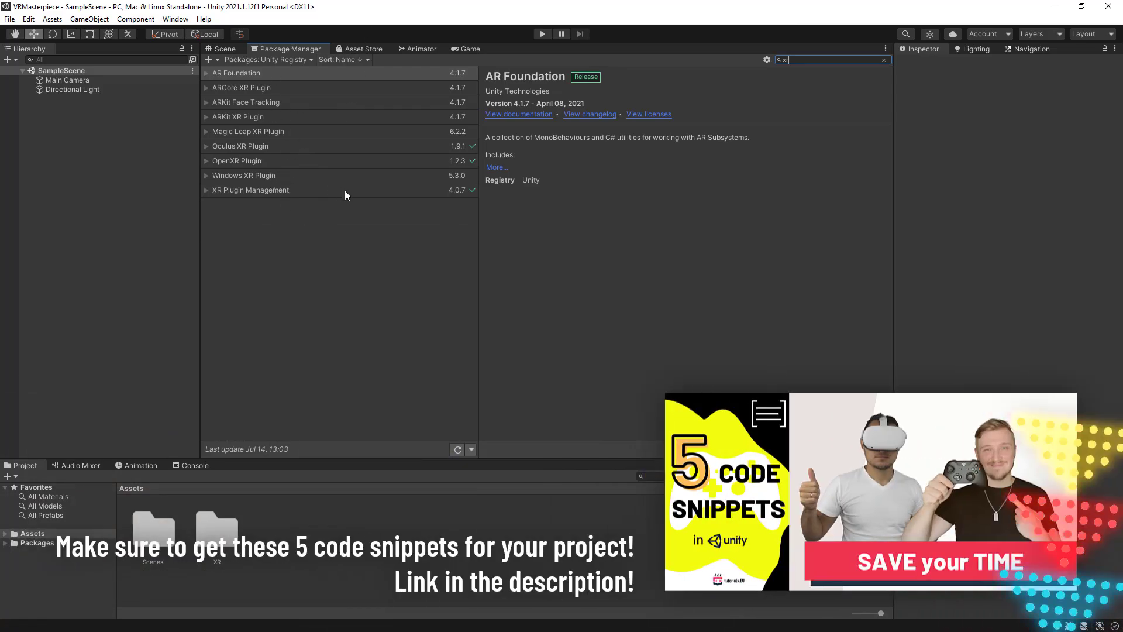
Enable pre-release packages in the Package Manager project settings and accept the warning.
left_click(28, 18)
left_click(57, 377)
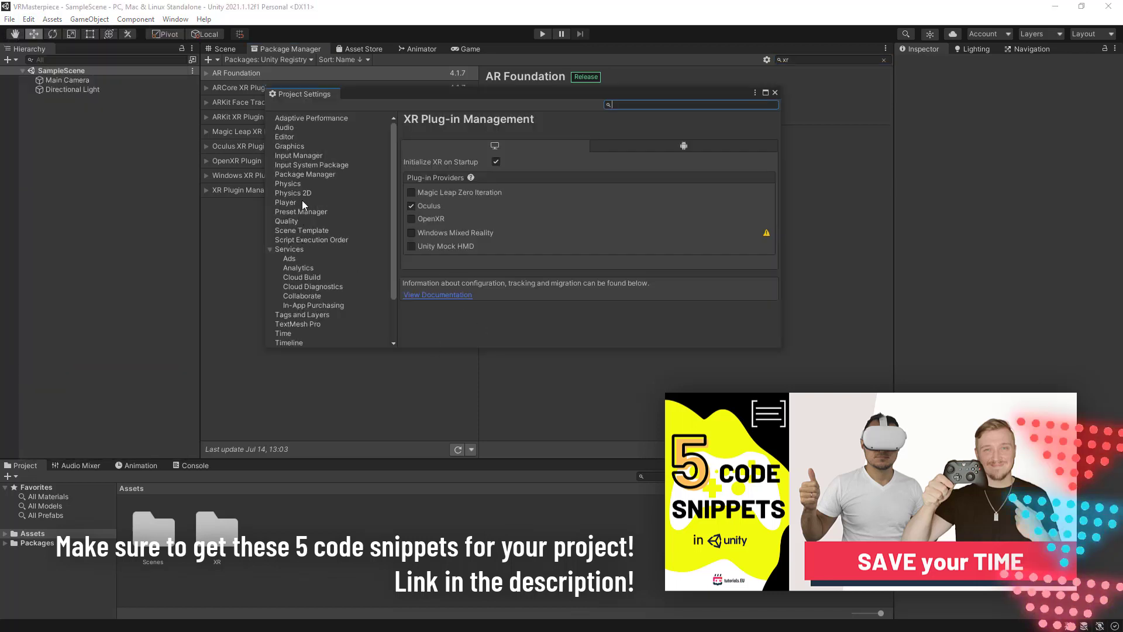
left_click(307, 176)
scroll(410, 233, "down", 3)
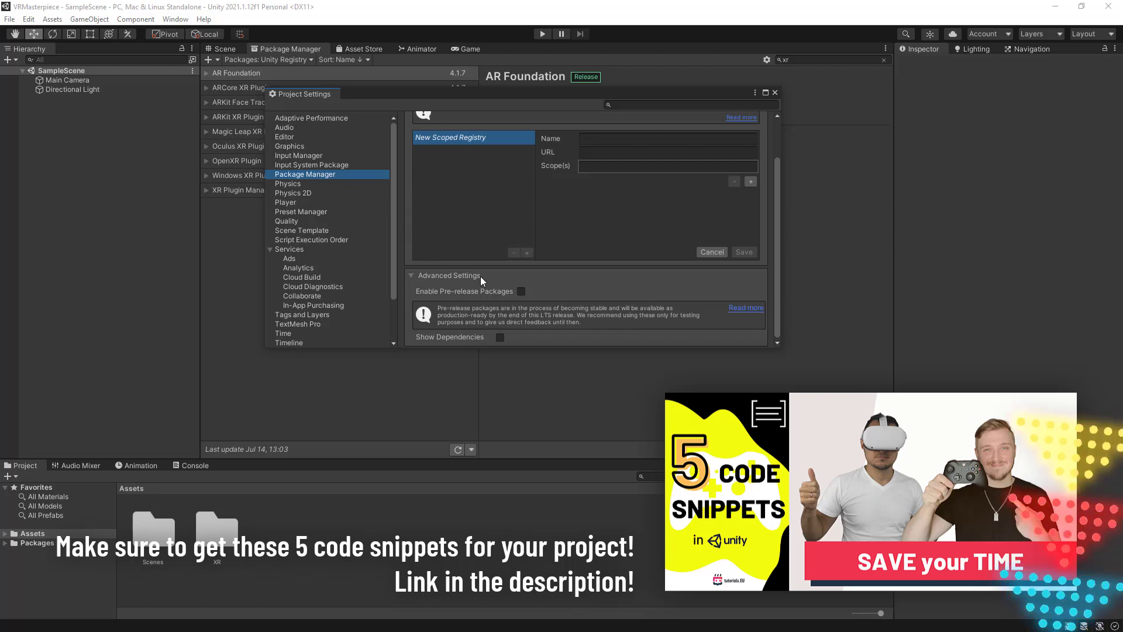
left_click(520, 291)
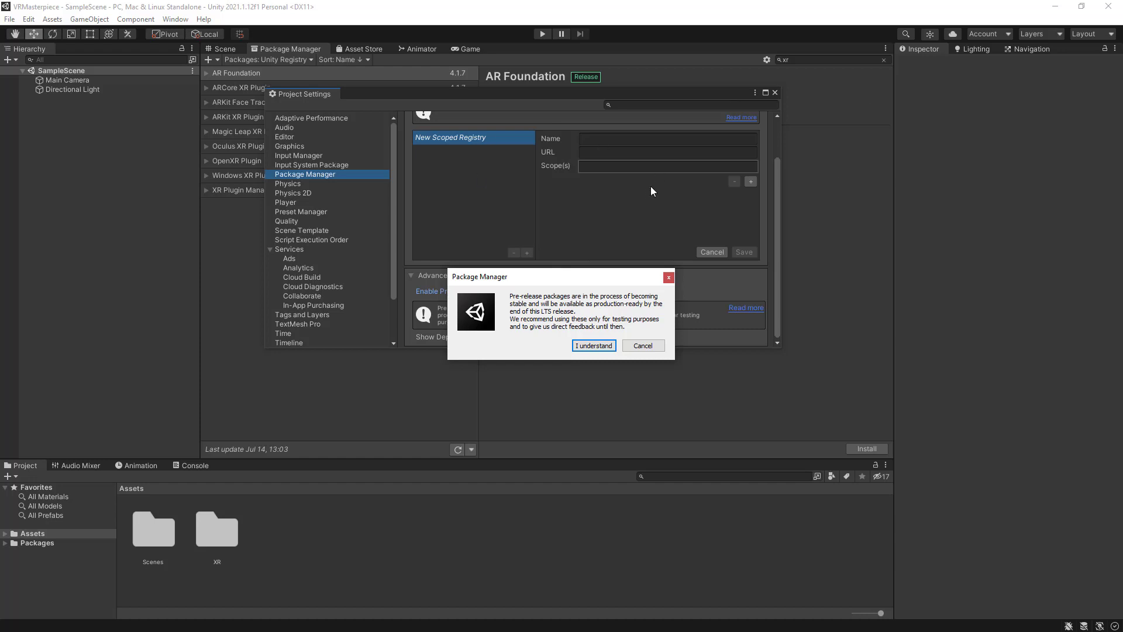
left_click(593, 346)
Install XR Interaction Toolkit 1.0.0-pre.4 and import its Default Input Actions sample.
left_click(774, 93)
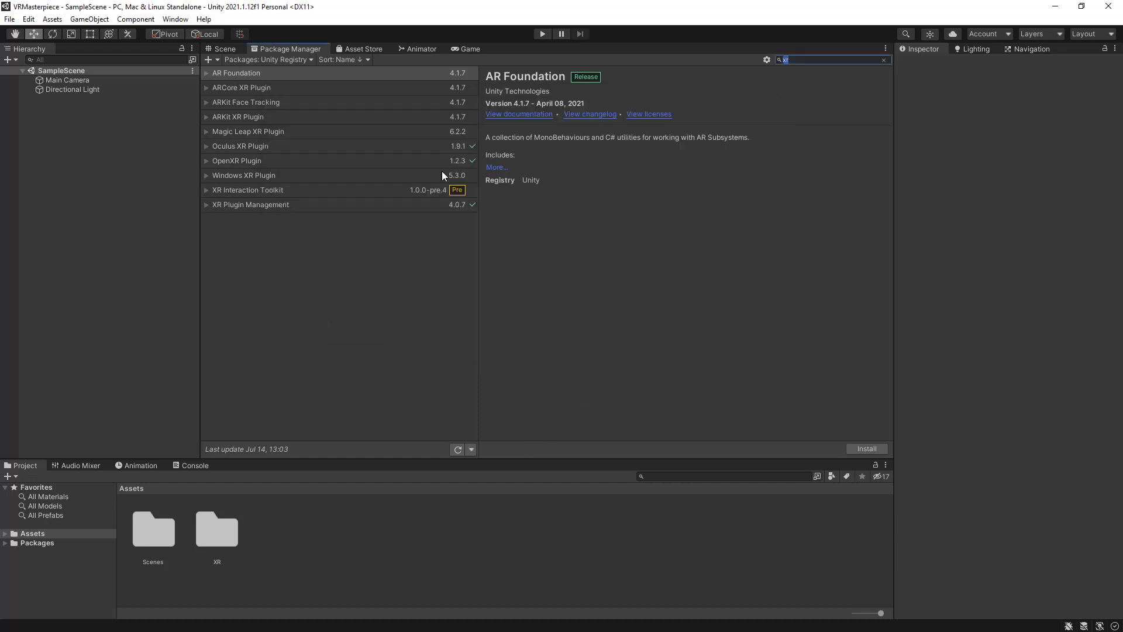
left_click(252, 194)
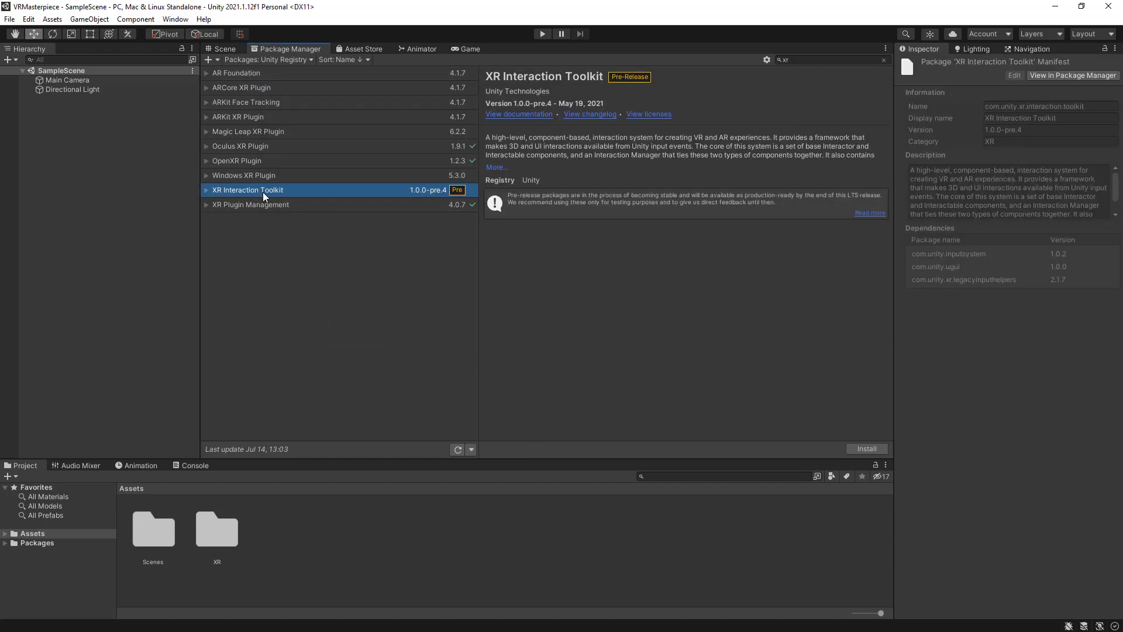
left_click(868, 450)
left_click(489, 232)
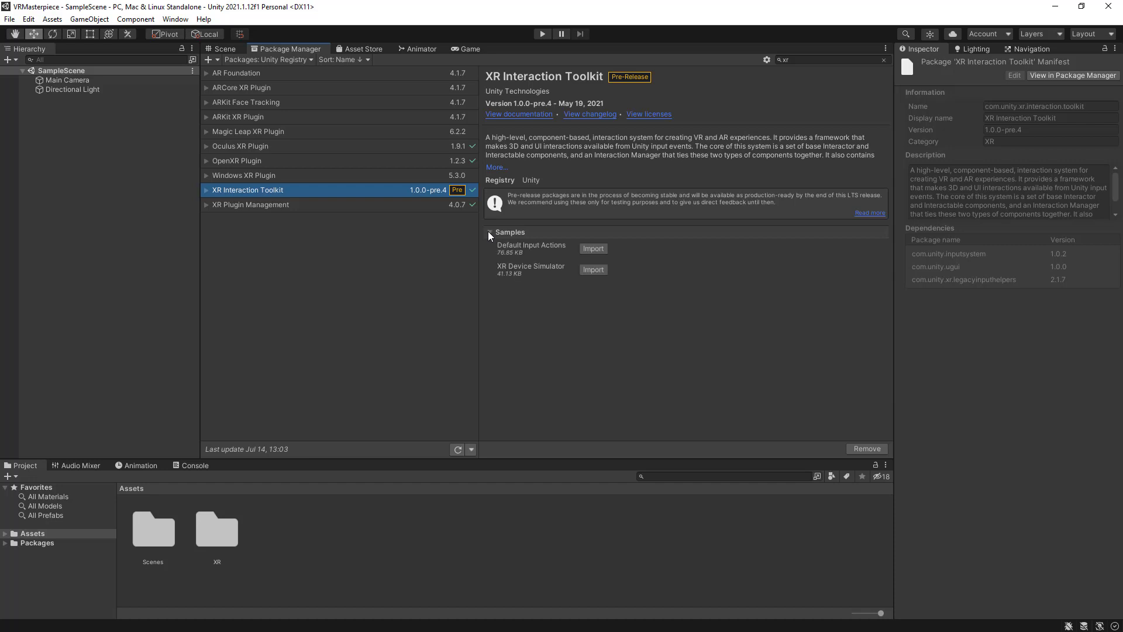
left_click(594, 249)
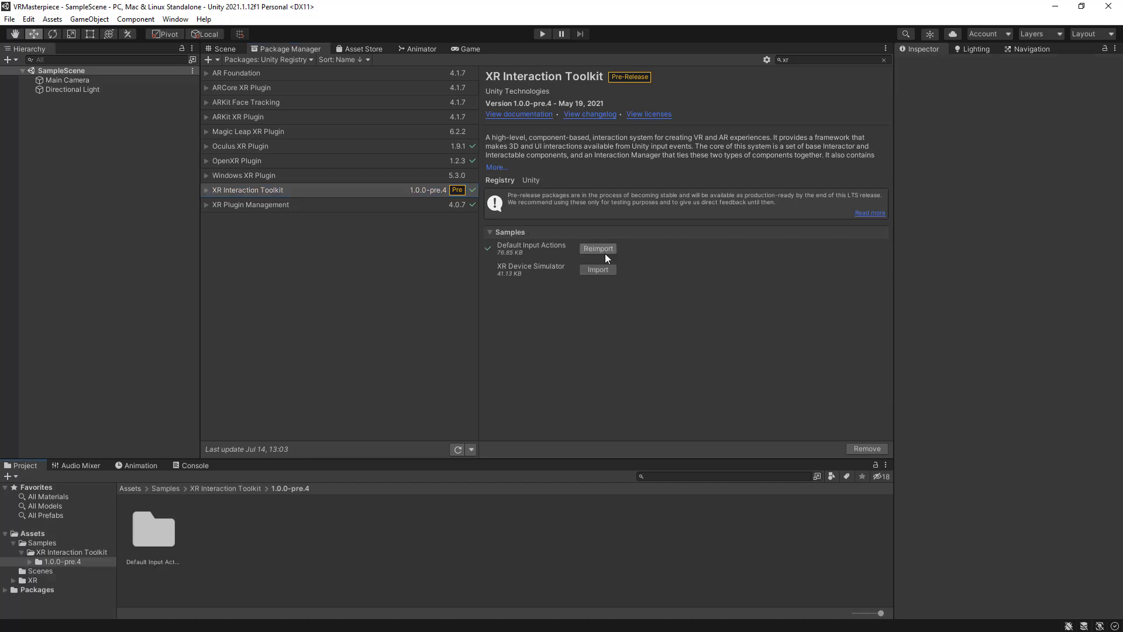
Show the Preset Manager page of Project Settings.
left_click(28, 18)
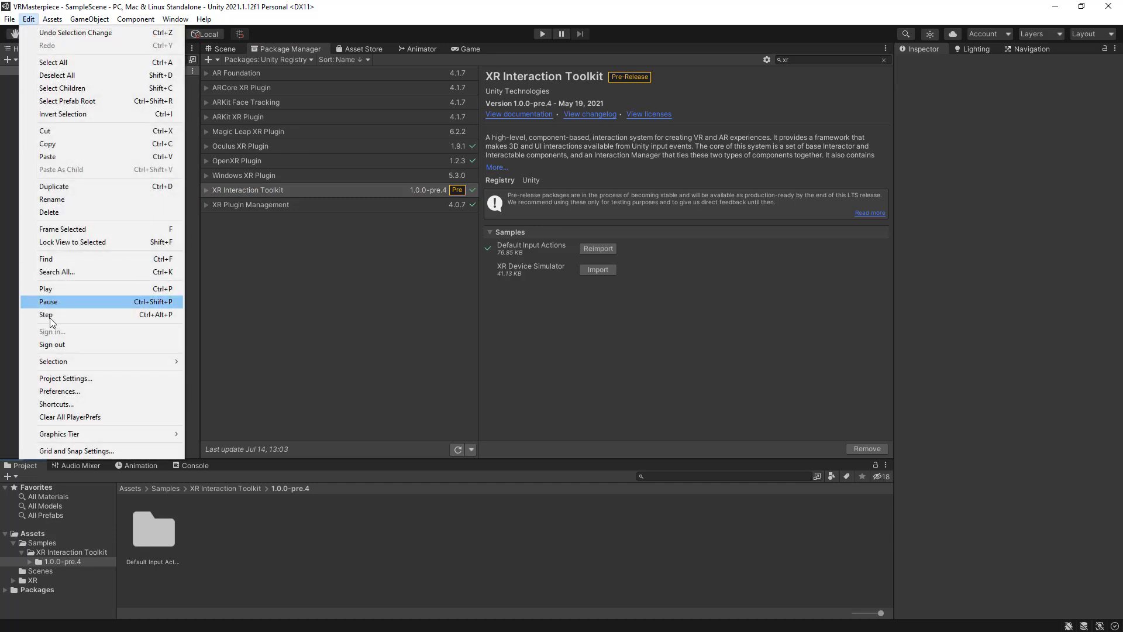
left_click(59, 378)
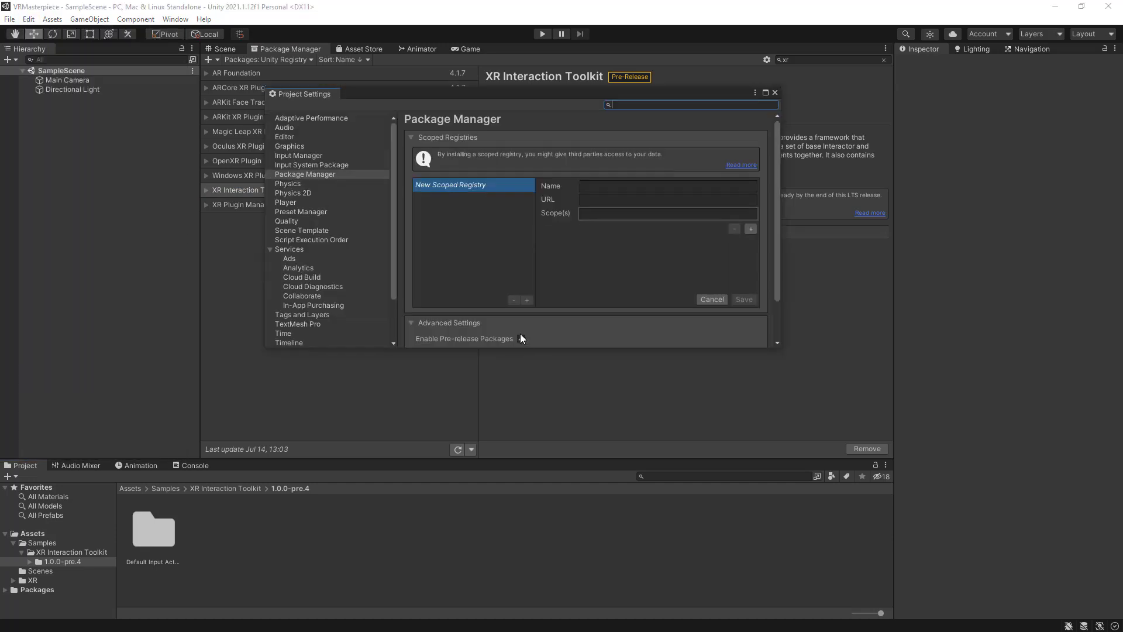
left_click(293, 212)
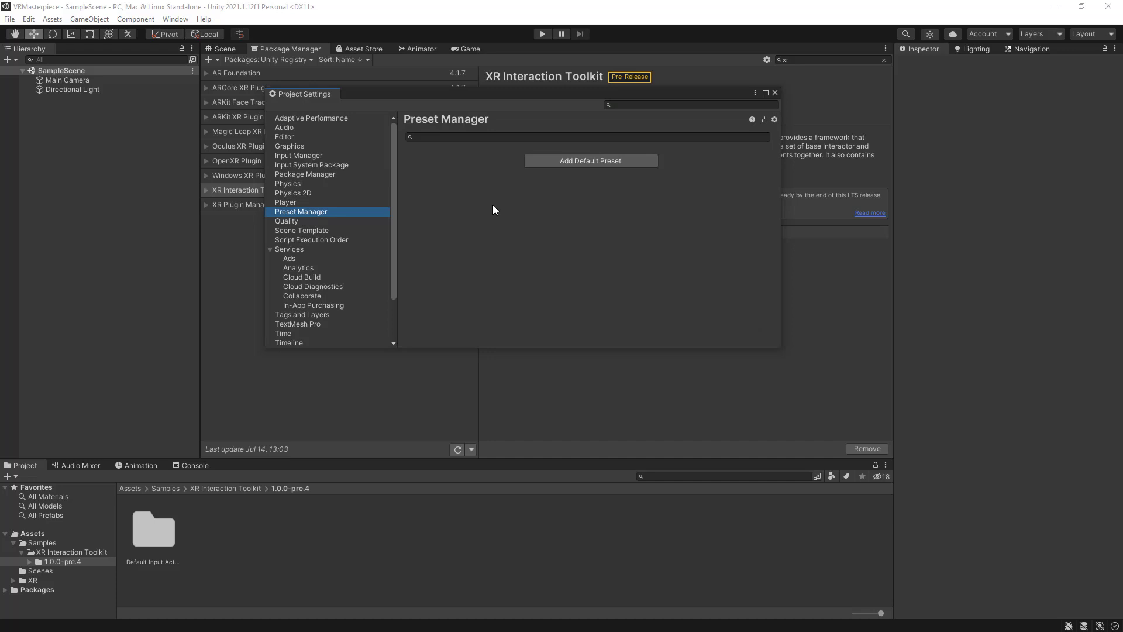
left_click_drag(590, 95, 612, 104)
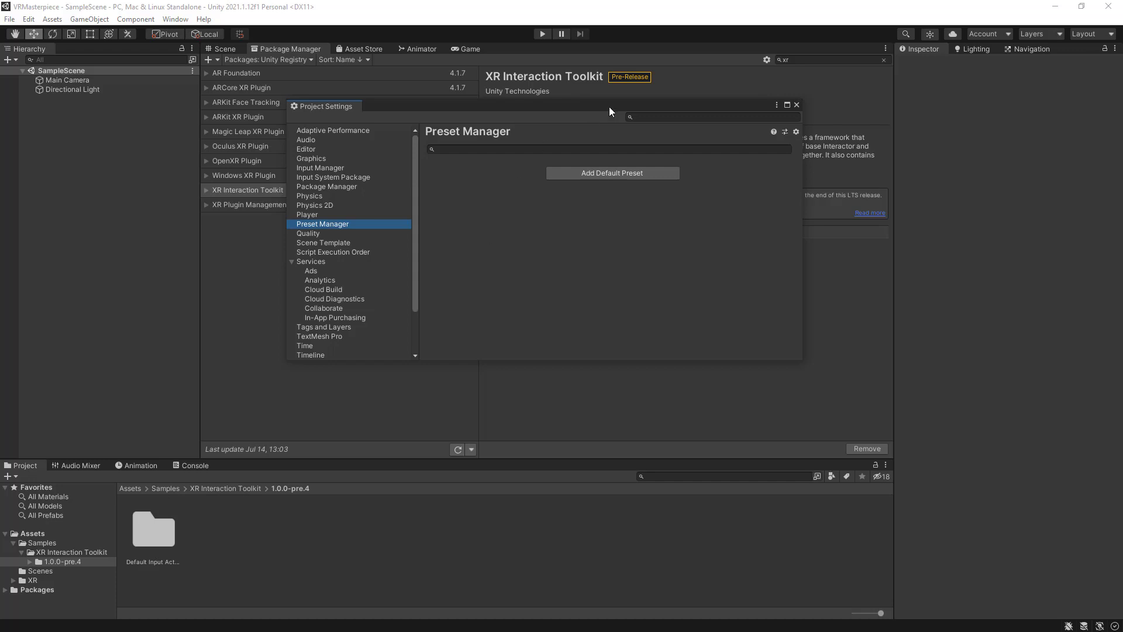
left_click_drag(610, 106, 510, 130)
Browse to the Default Input Actions sample folder and inspect each XRI preset asset.
left_click(127, 491)
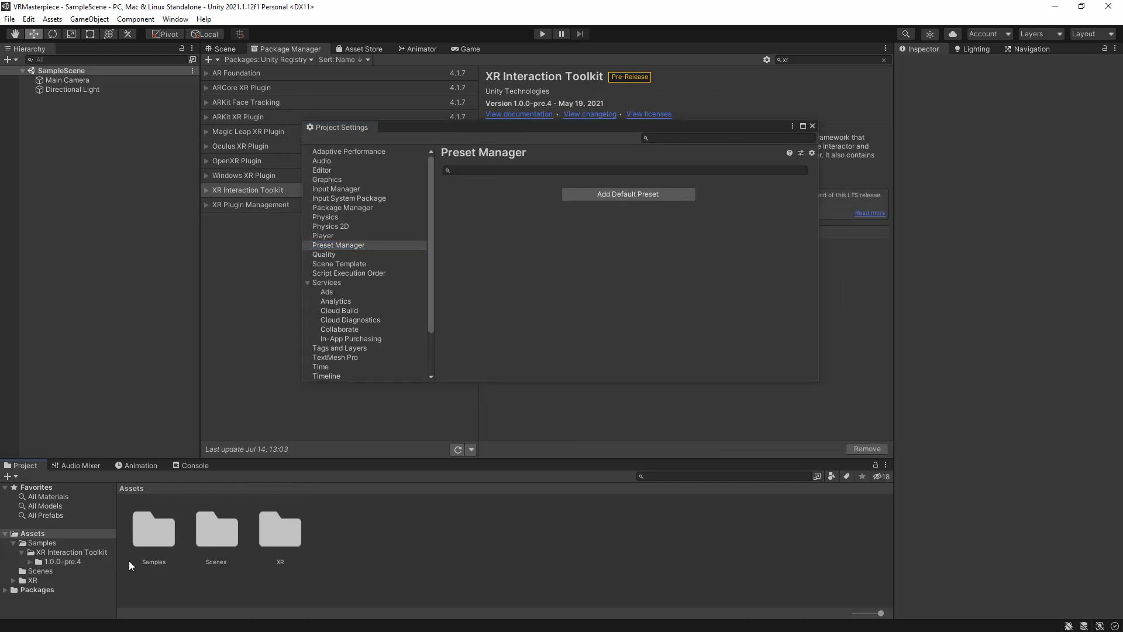
double_click(154, 529)
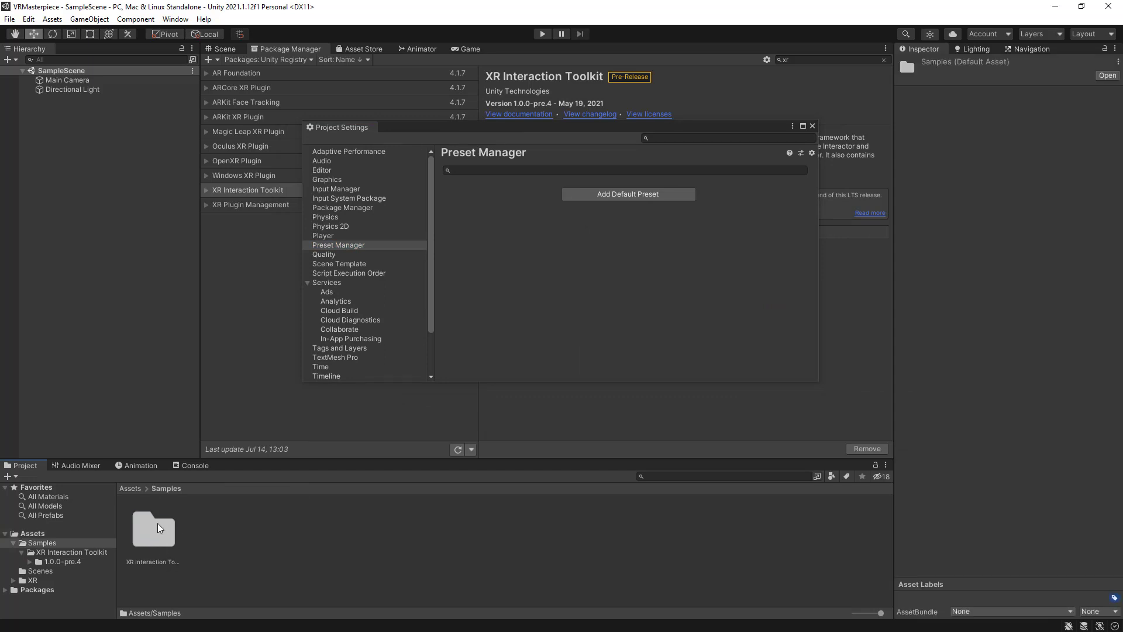
double_click(156, 529)
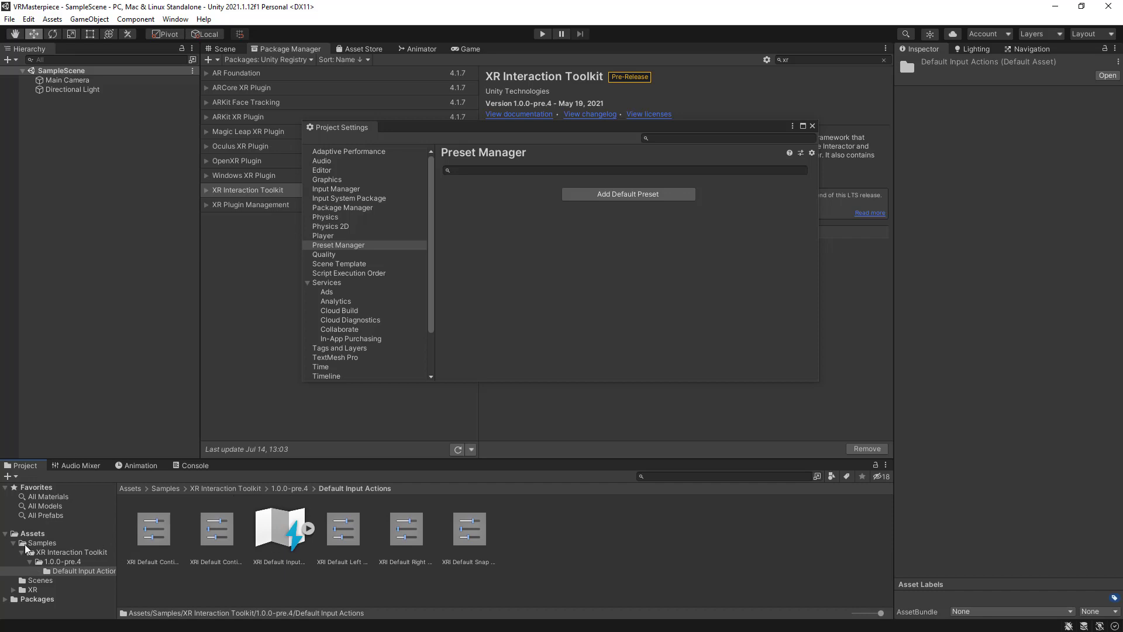
left_click(153, 529)
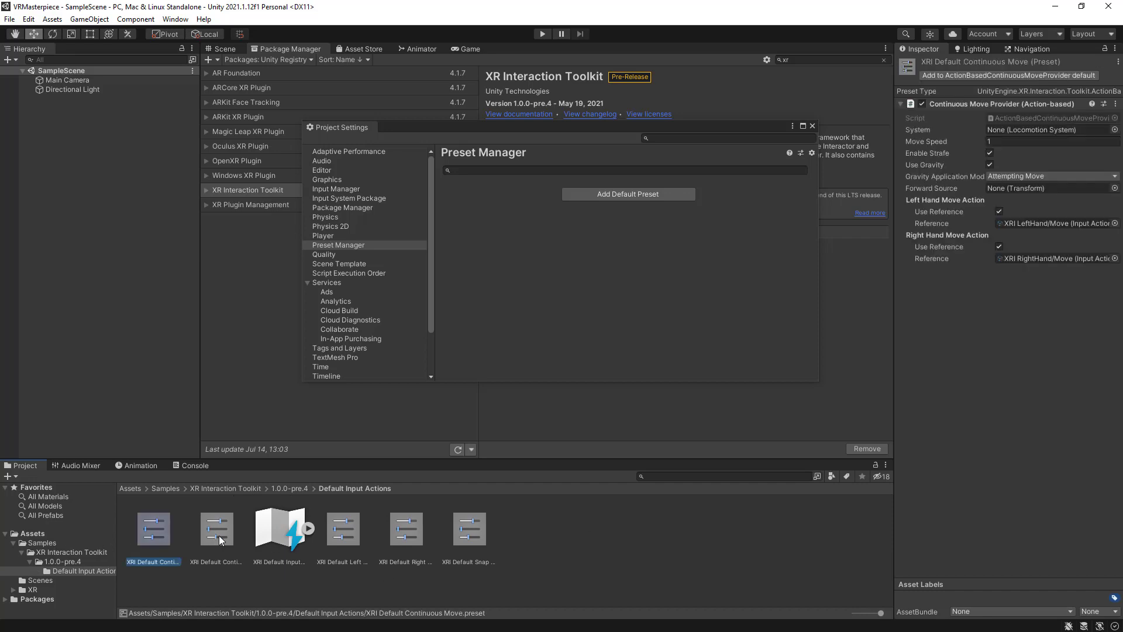
left_click(217, 529)
left_click(344, 529)
left_click(407, 529)
left_click(469, 529)
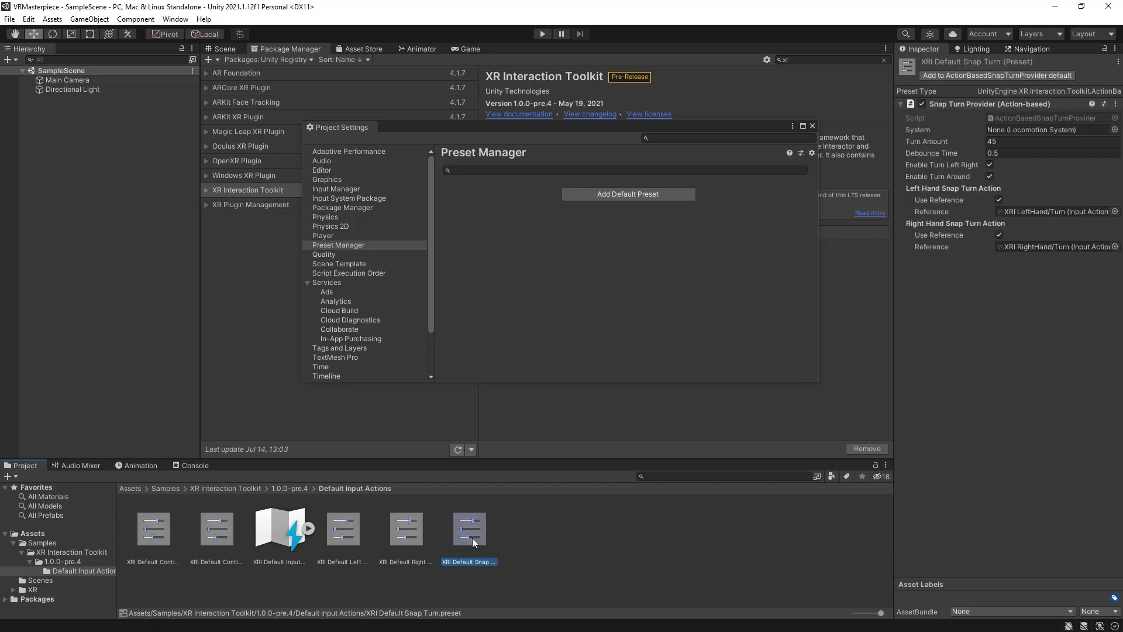
left_click(153, 530)
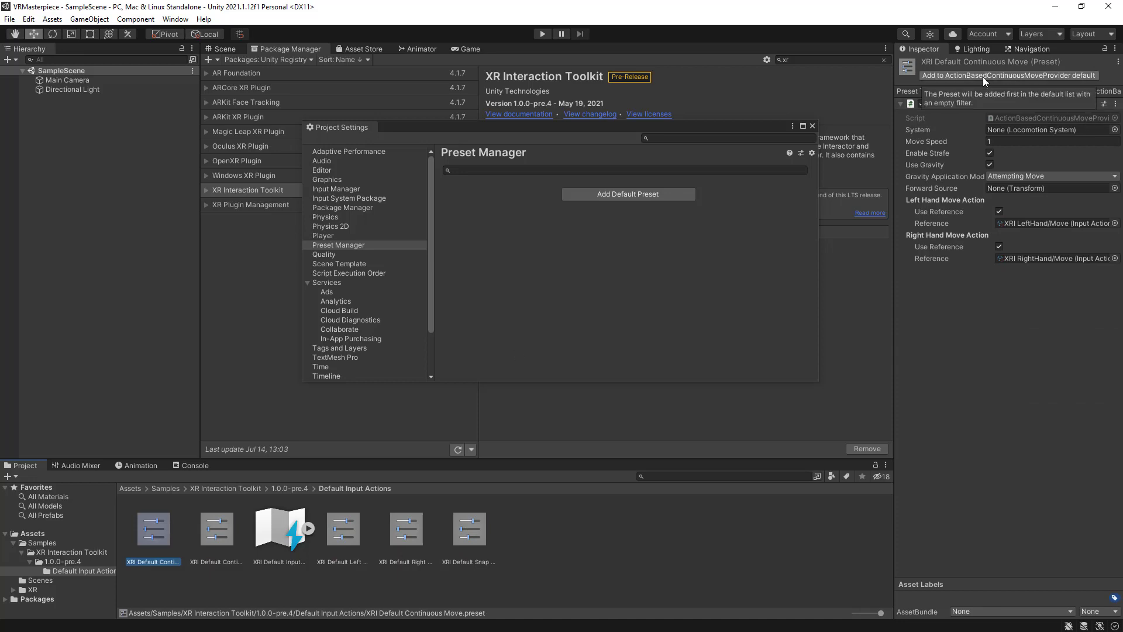
Add the XRI Continuous Move, Left/Right Controller and Snap Turn presets as defaults.
left_click(983, 76)
left_click(337, 529)
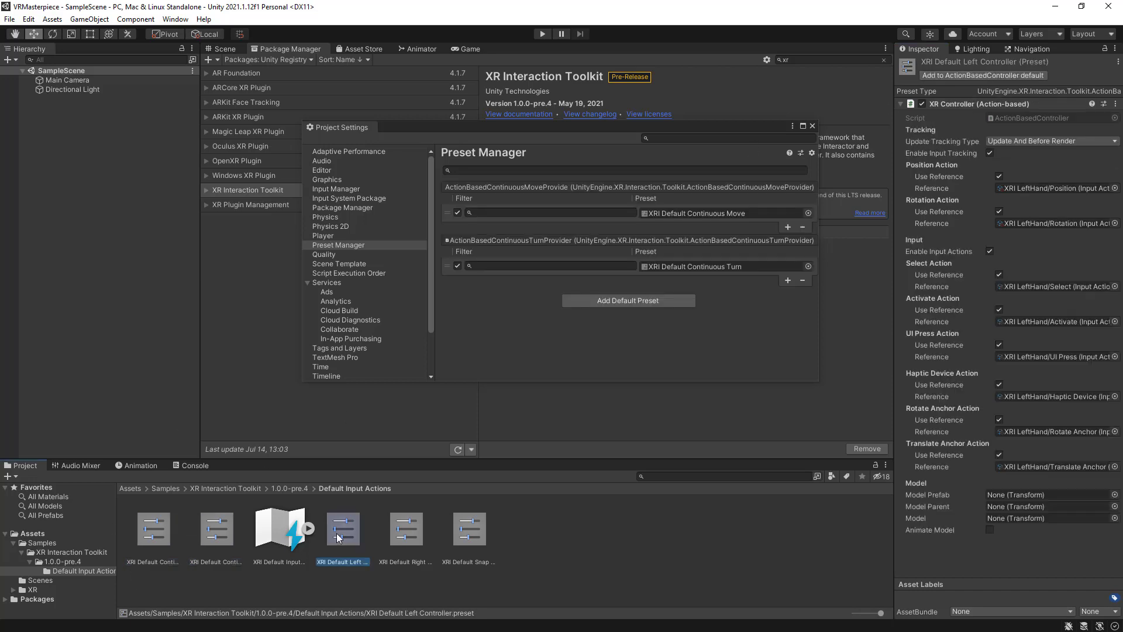
left_click(982, 76)
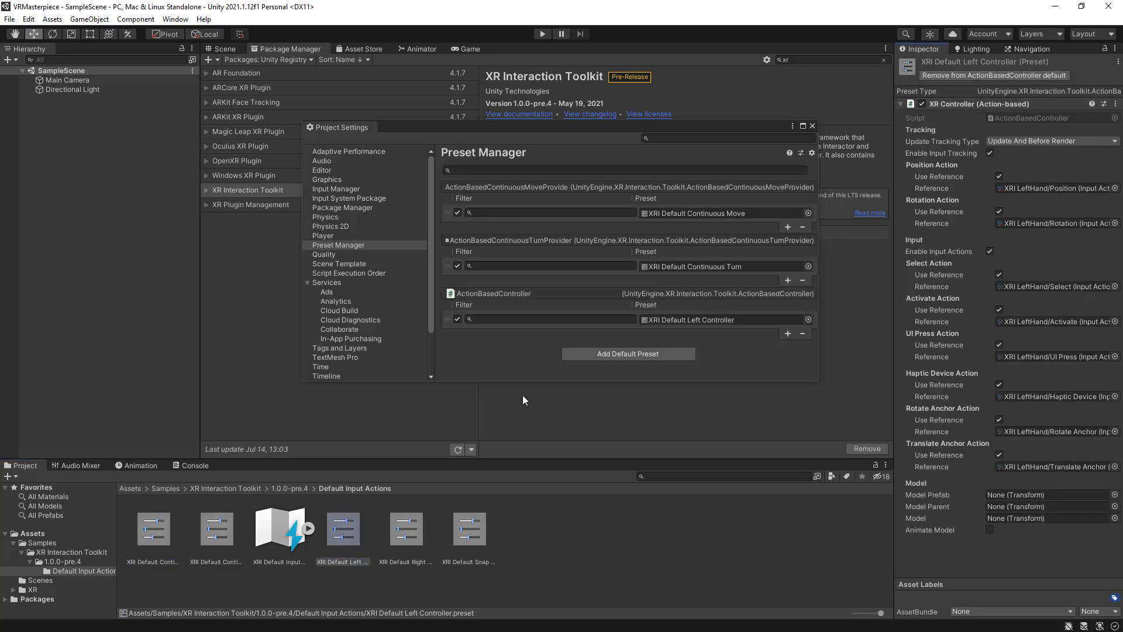
left_click(407, 529)
left_click(994, 75)
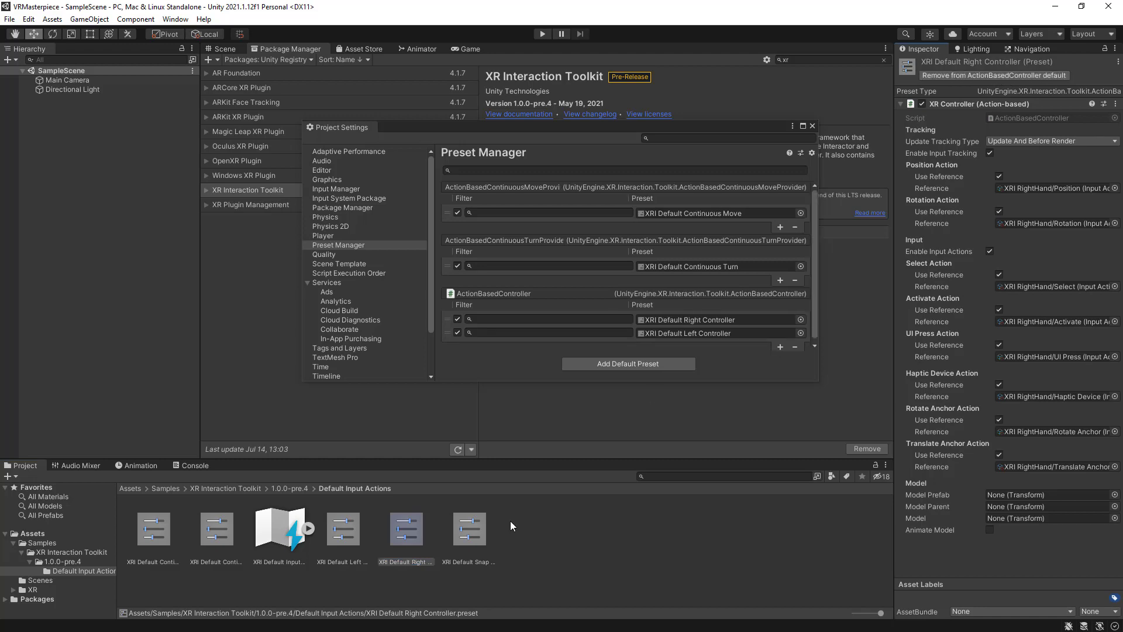
left_click(469, 529)
Set the two controller preset filters to Right and Left, then close Project Settings.
left_click(1023, 75)
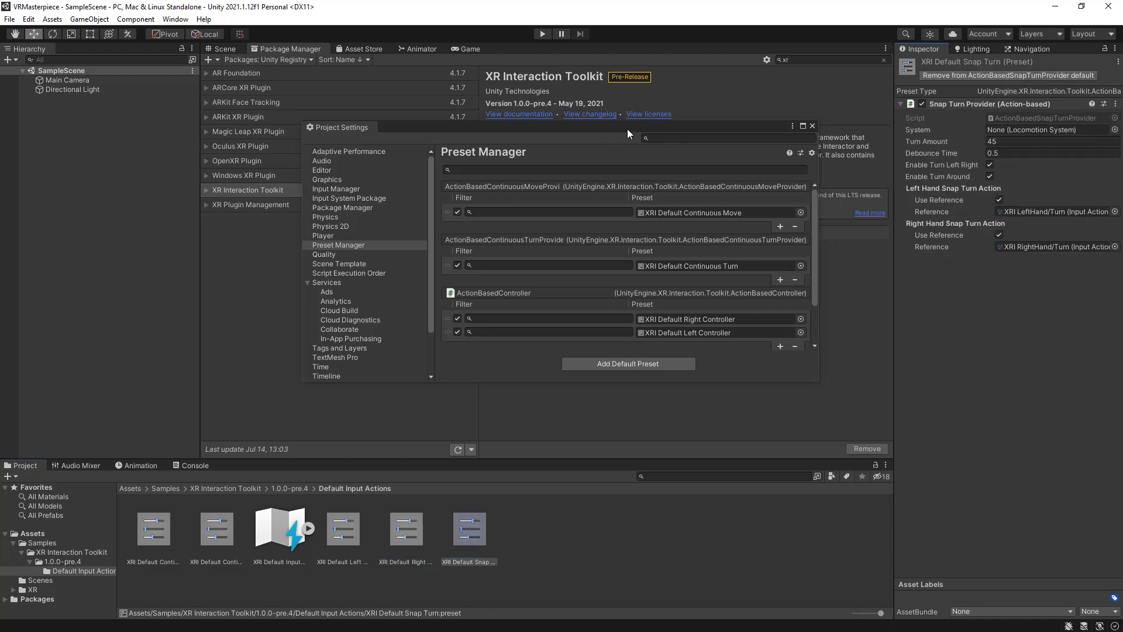
left_click_drag(628, 128, 530, 93)
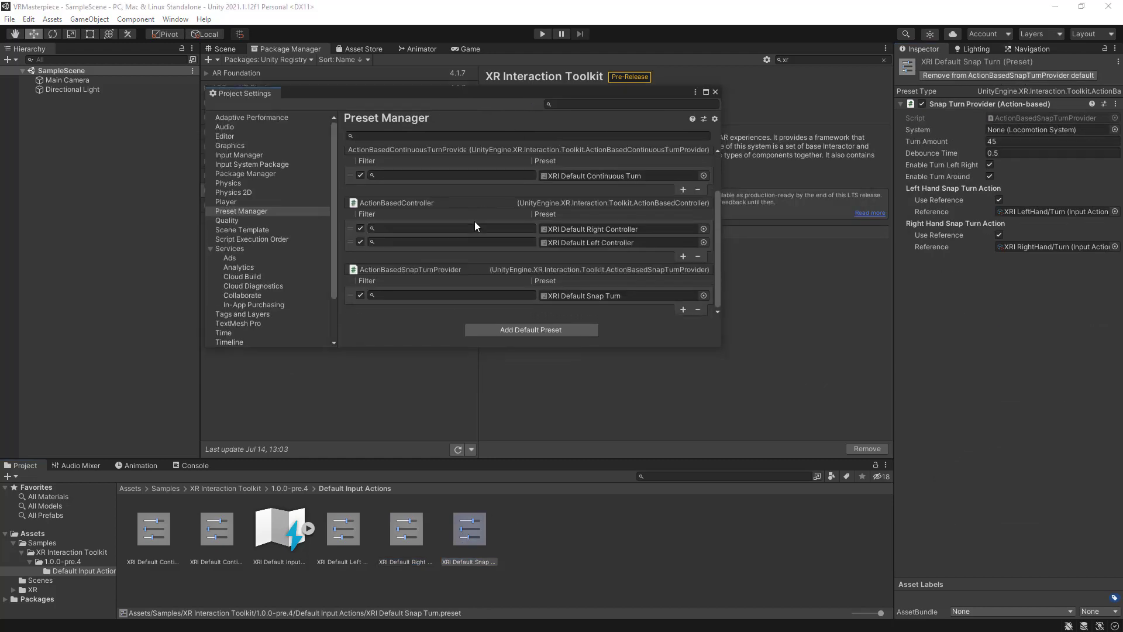
scroll(539, 244, "down", 2)
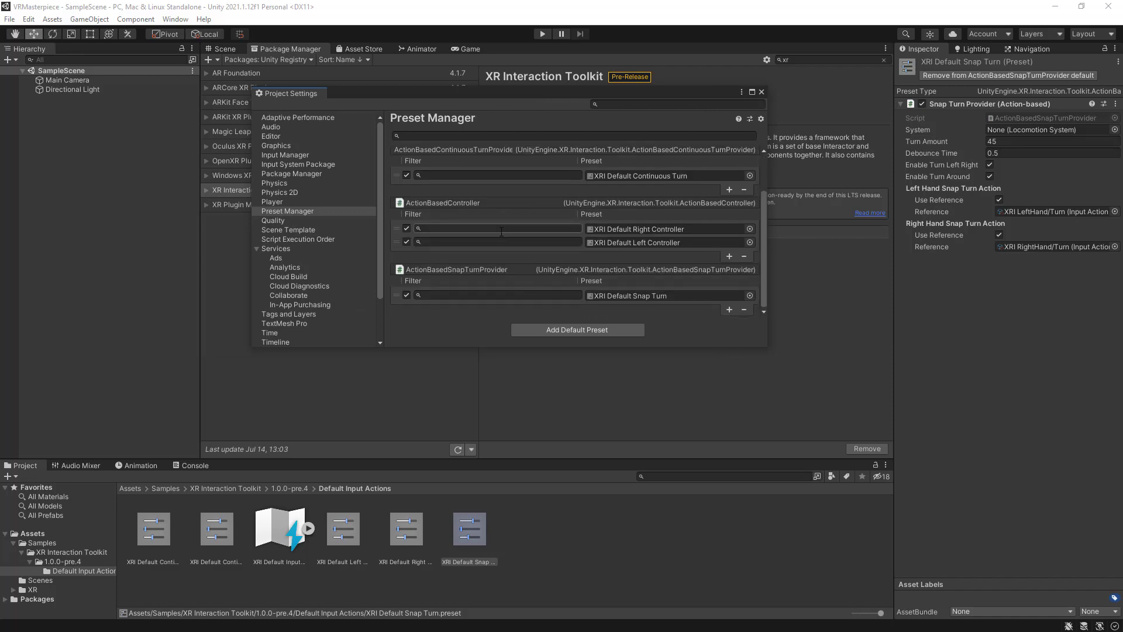
left_click(501, 229)
type("Right")
left_click(446, 242)
type("Left")
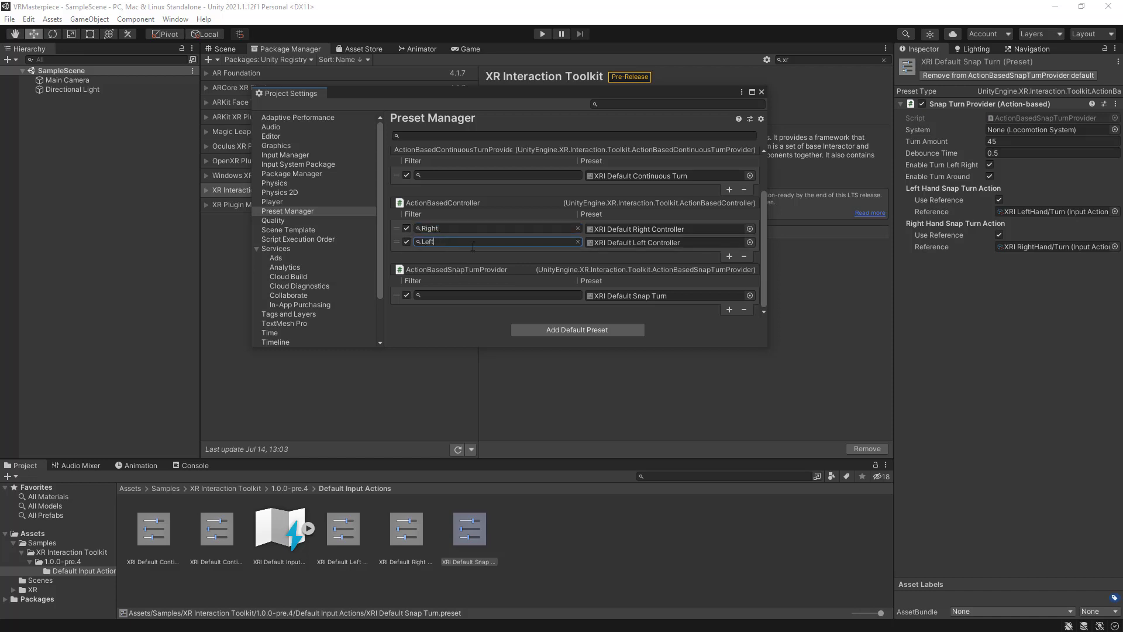
left_click(762, 92)
double_click(279, 560)
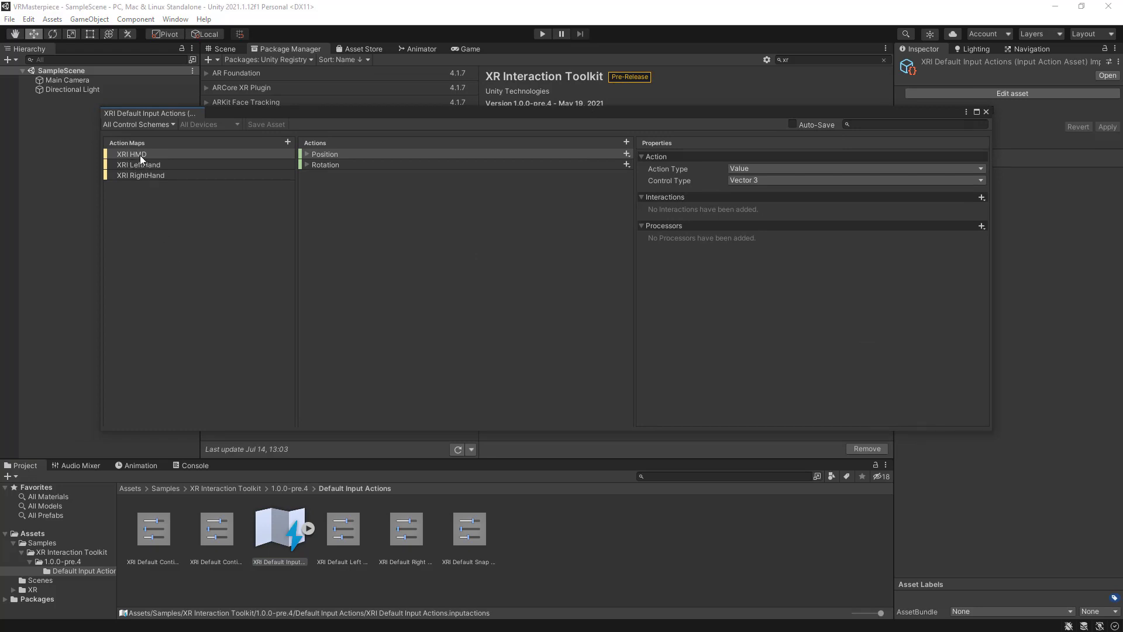
left_click(156, 166)
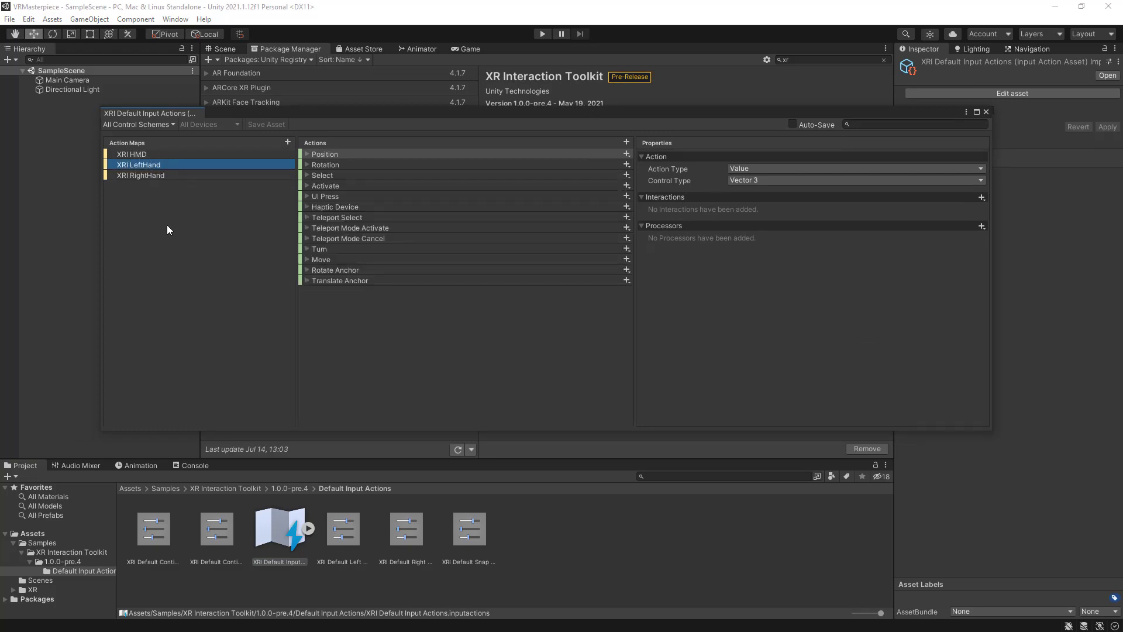
left_click(155, 178)
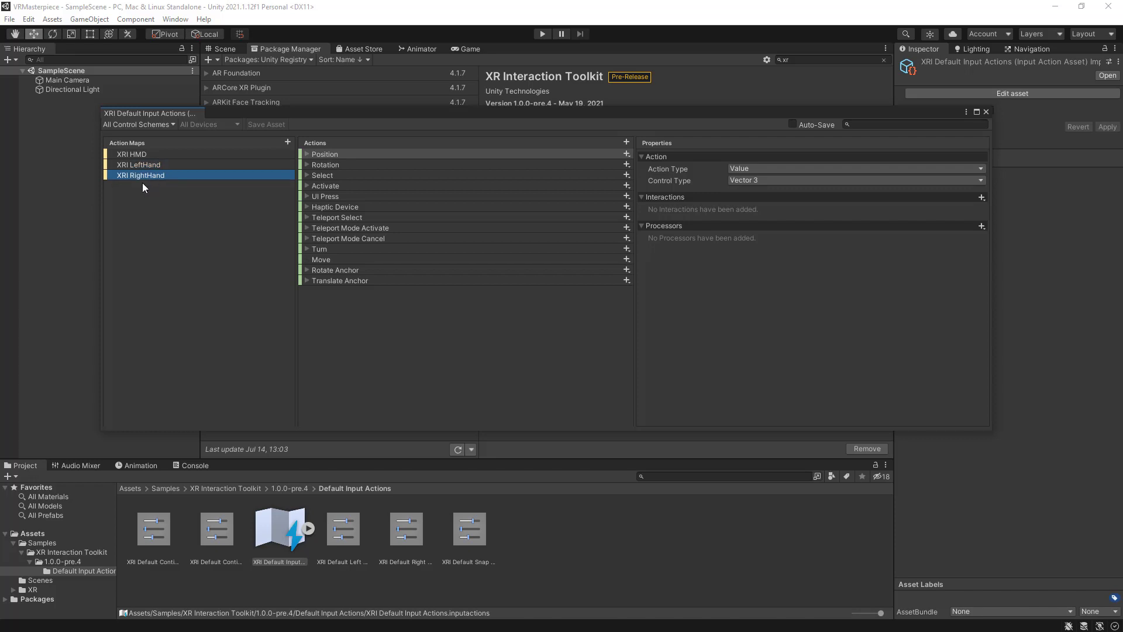
left_click(160, 165)
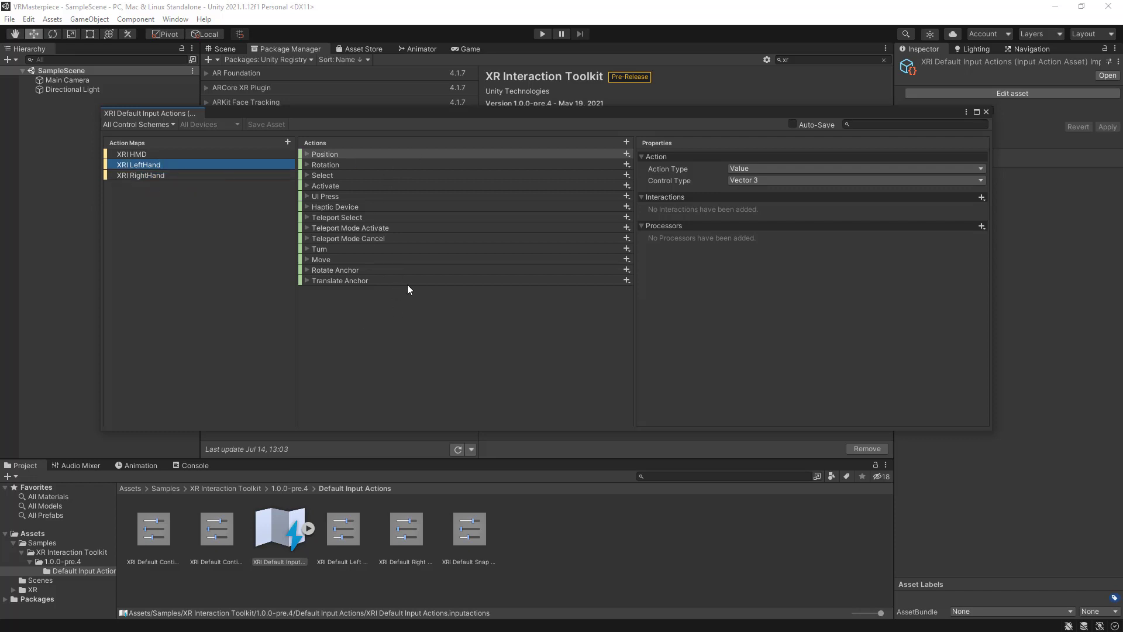
left_click(131, 154)
left_click(142, 165)
left_click(139, 175)
mouse_move(434, 114)
left_mouse_down()
mouse_move(443, 97)
mouse_move(506, 139)
mouse_move(438, 121)
mouse_move(422, 97)
left_mouse_up()
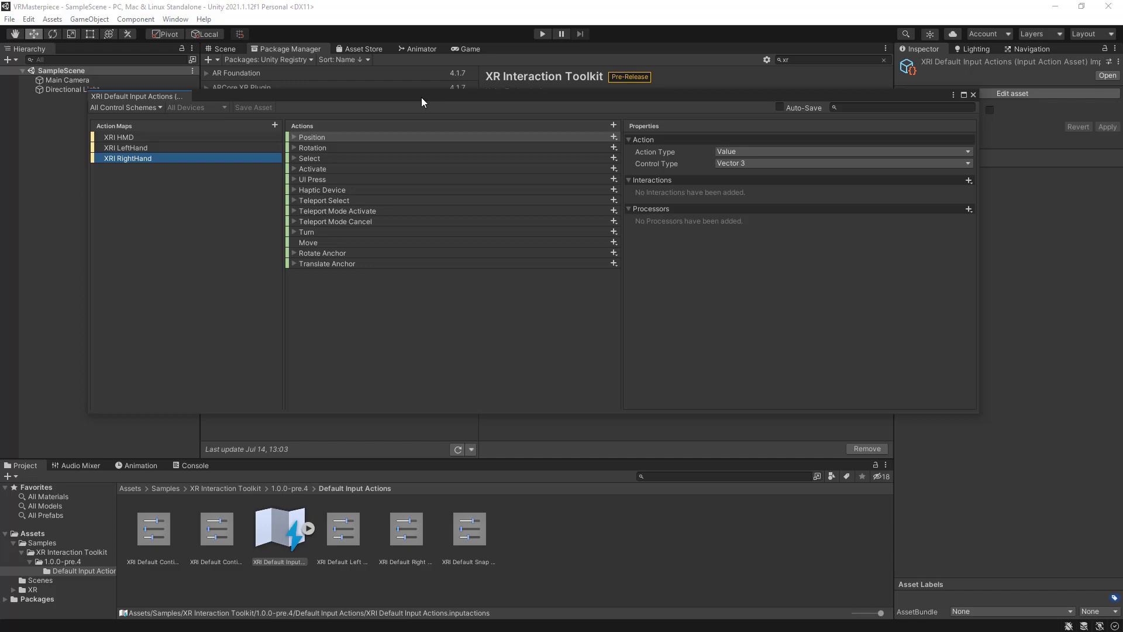
left_click_drag(422, 99, 440, 95)
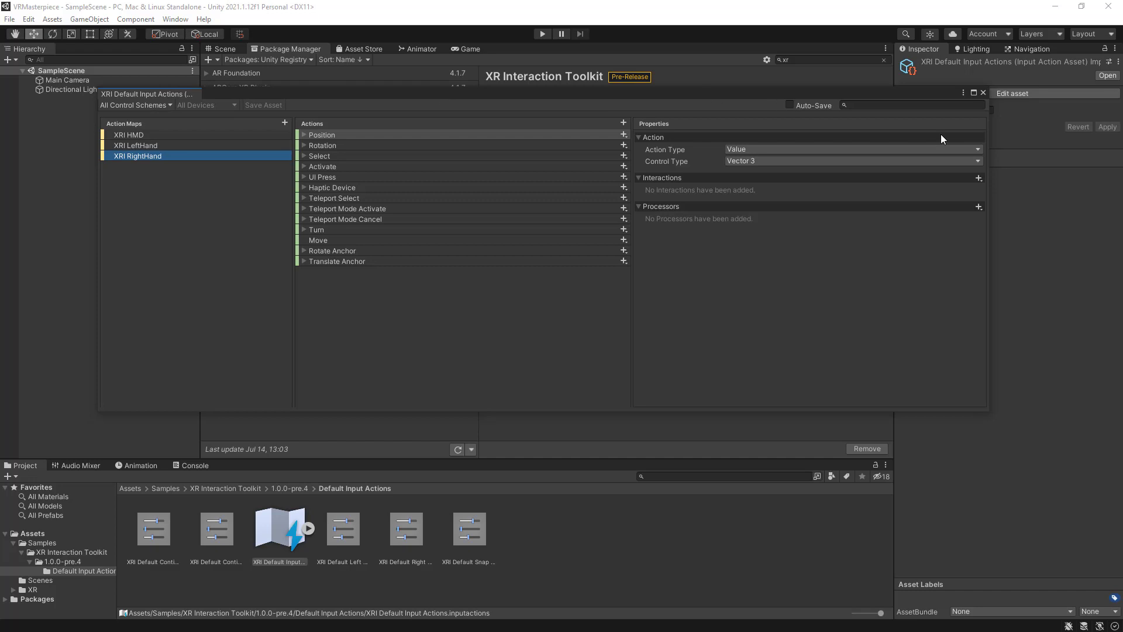
left_click(983, 93)
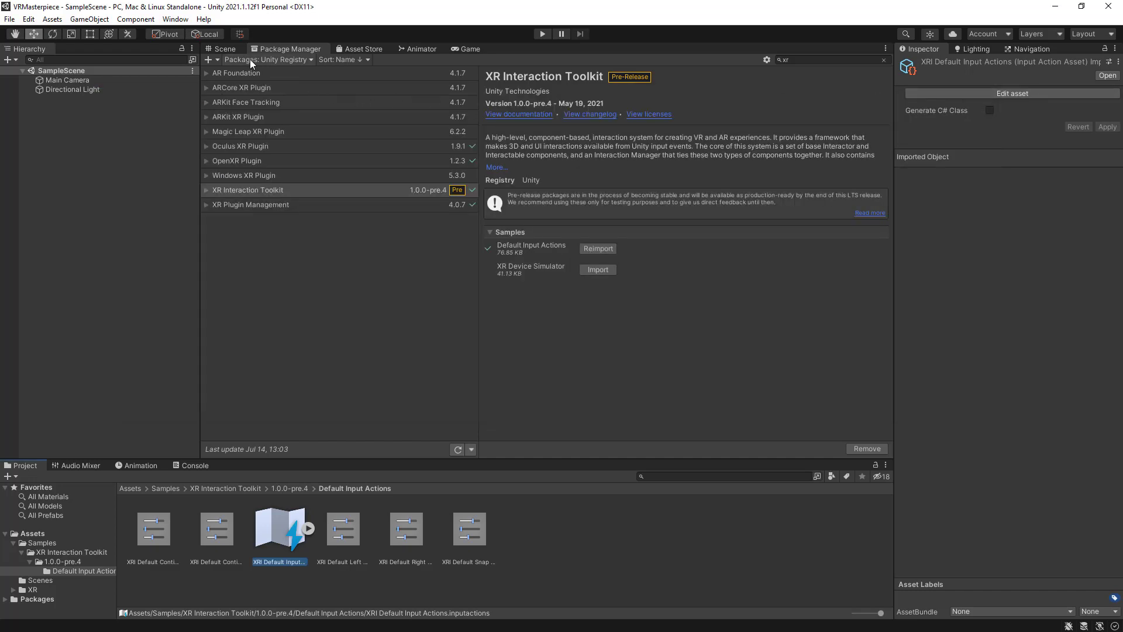
Bring the Scene view to the front in place of the package details.
left_click(229, 51)
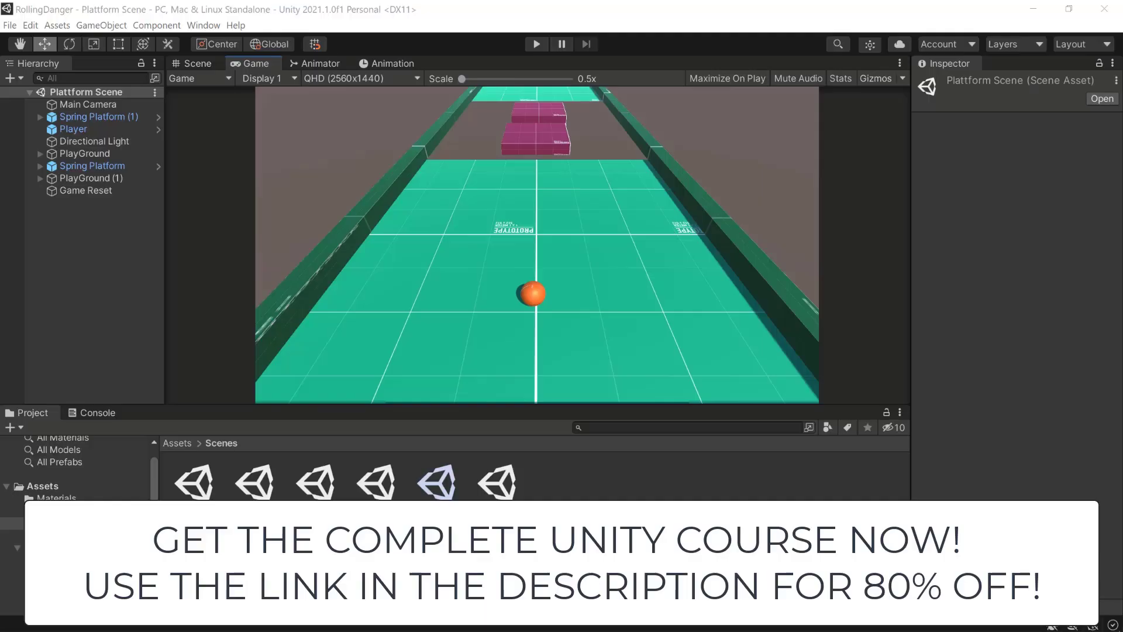
key("ctrl+p")
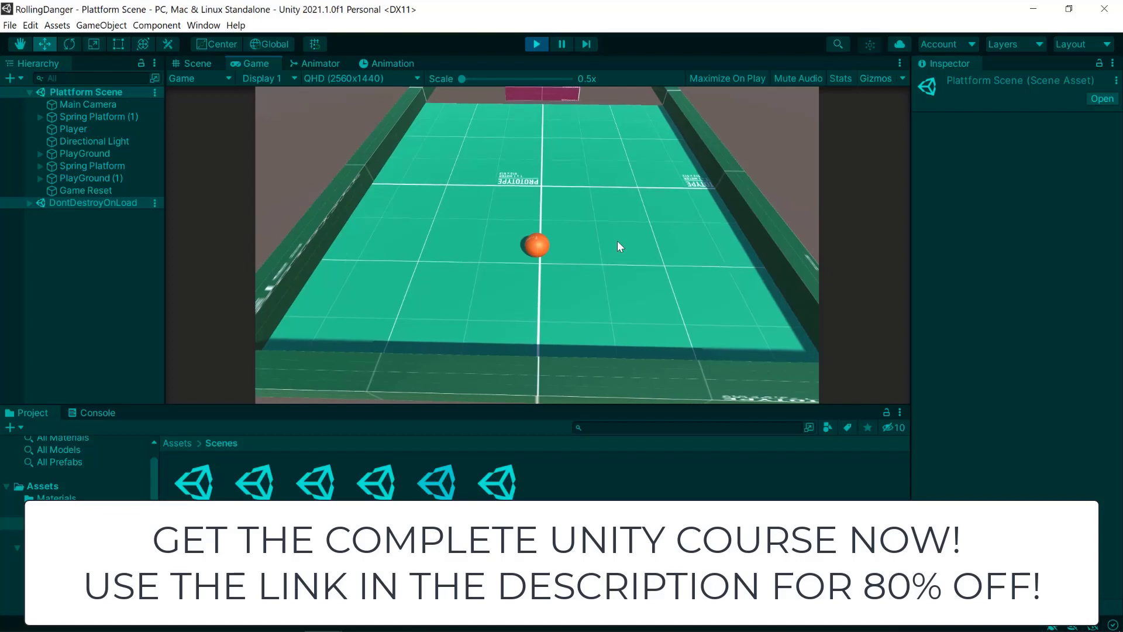
key("w")
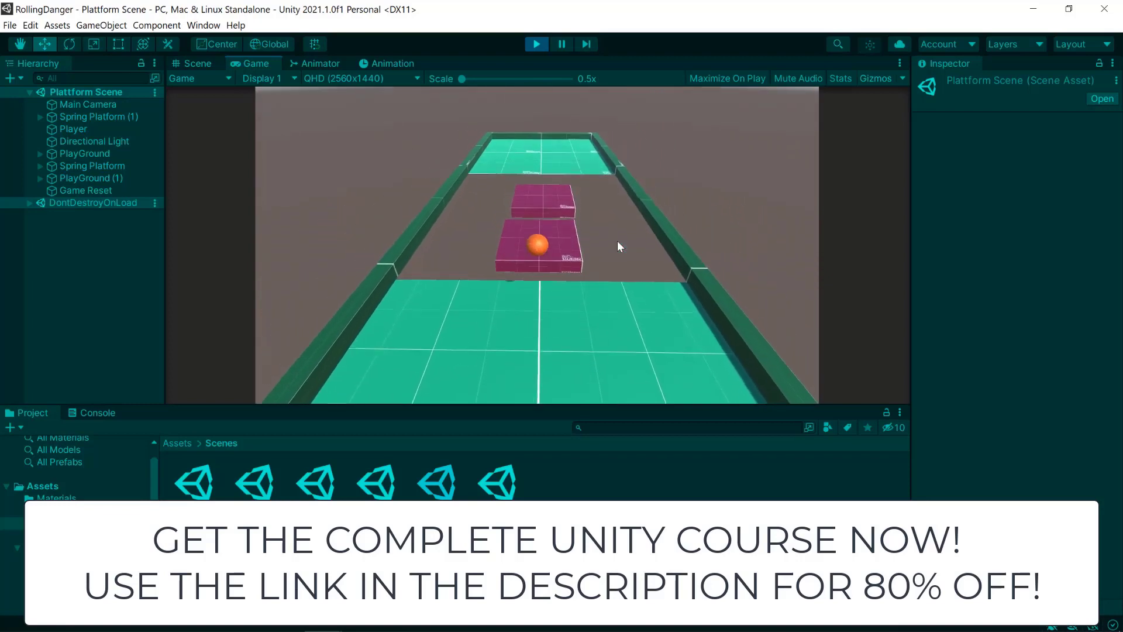
key("w")
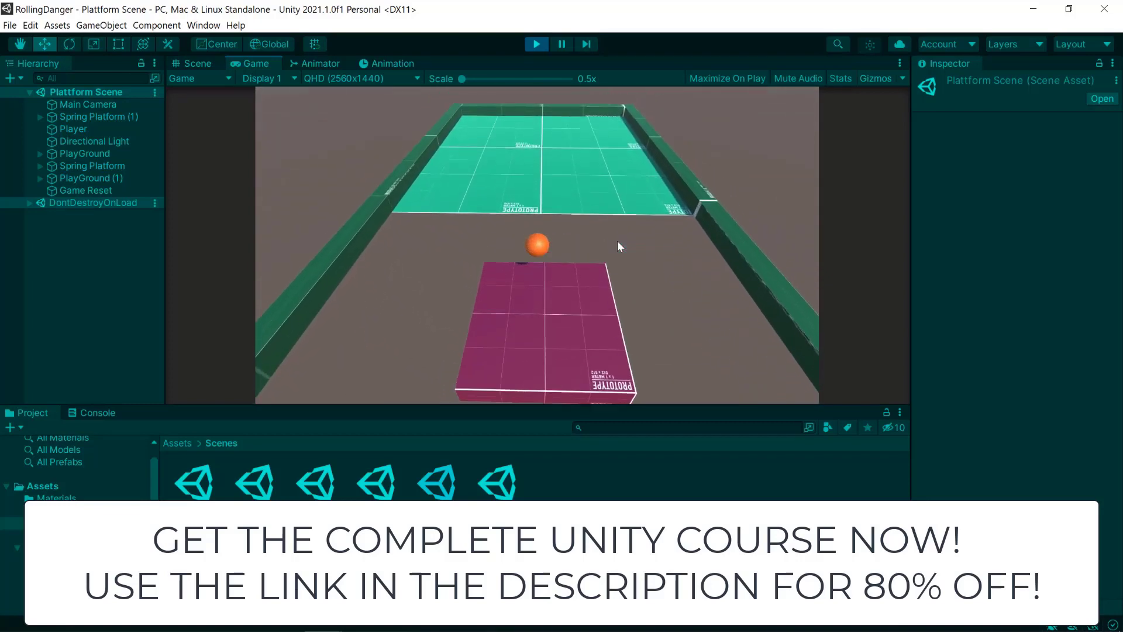
key("w")
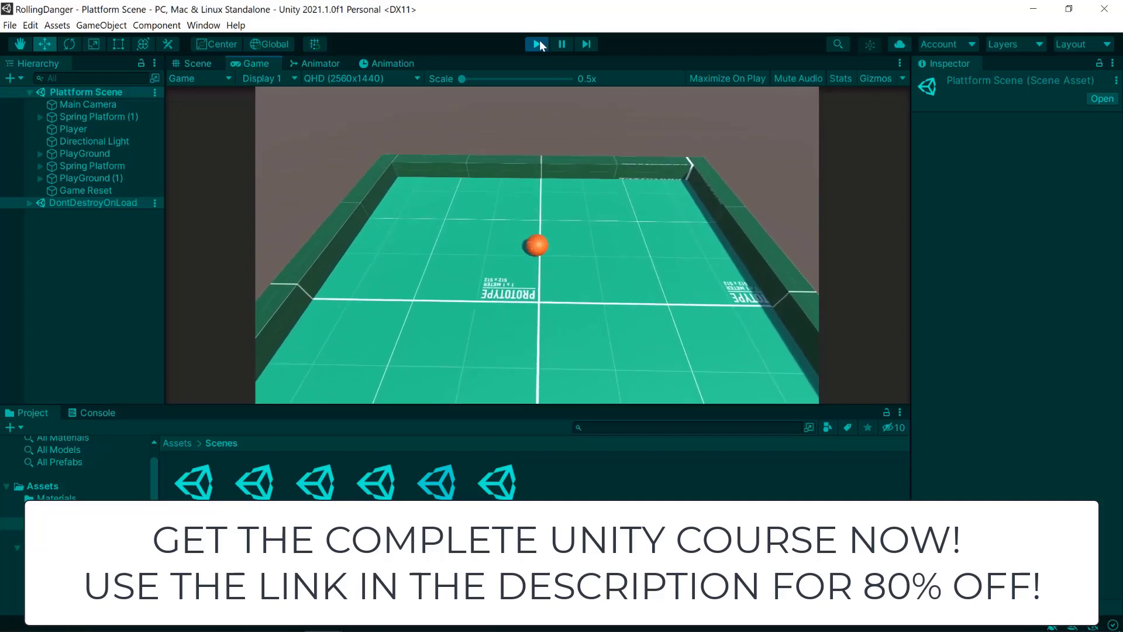
left_click(537, 44)
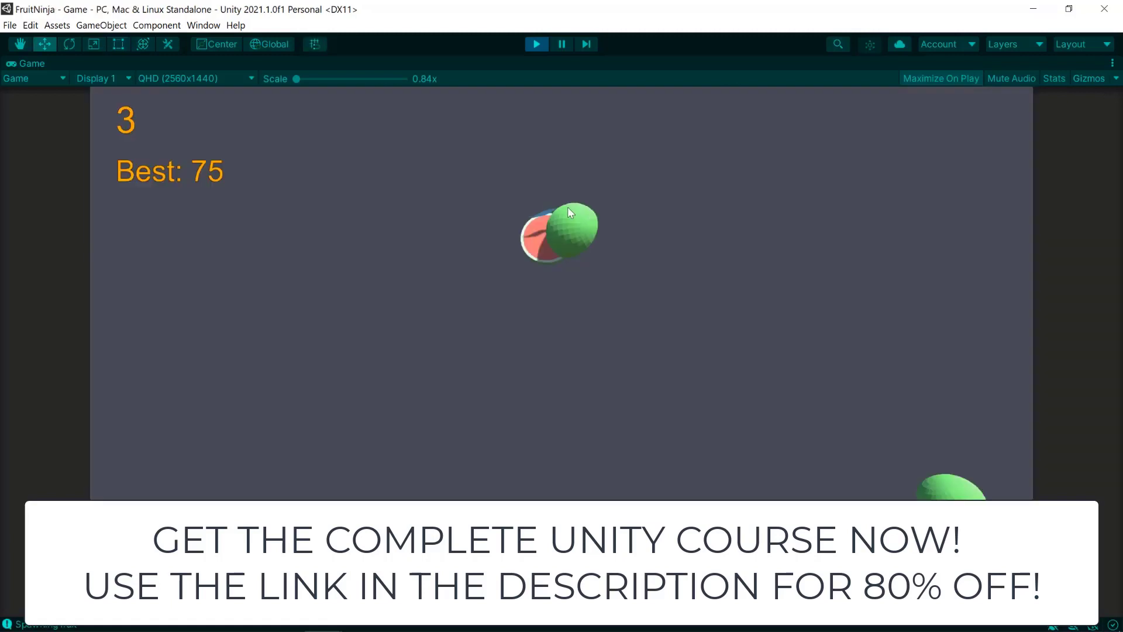
mouse_move(567, 206)
left_mouse_down()
mouse_move(737, 175)
mouse_move(541, 377)
mouse_move(637, 130)
mouse_move(769, 330)
mouse_move(346, 261)
mouse_move(549, 181)
mouse_move(852, 297)
mouse_move(882, 328)
mouse_move(271, 258)
left_mouse_up()
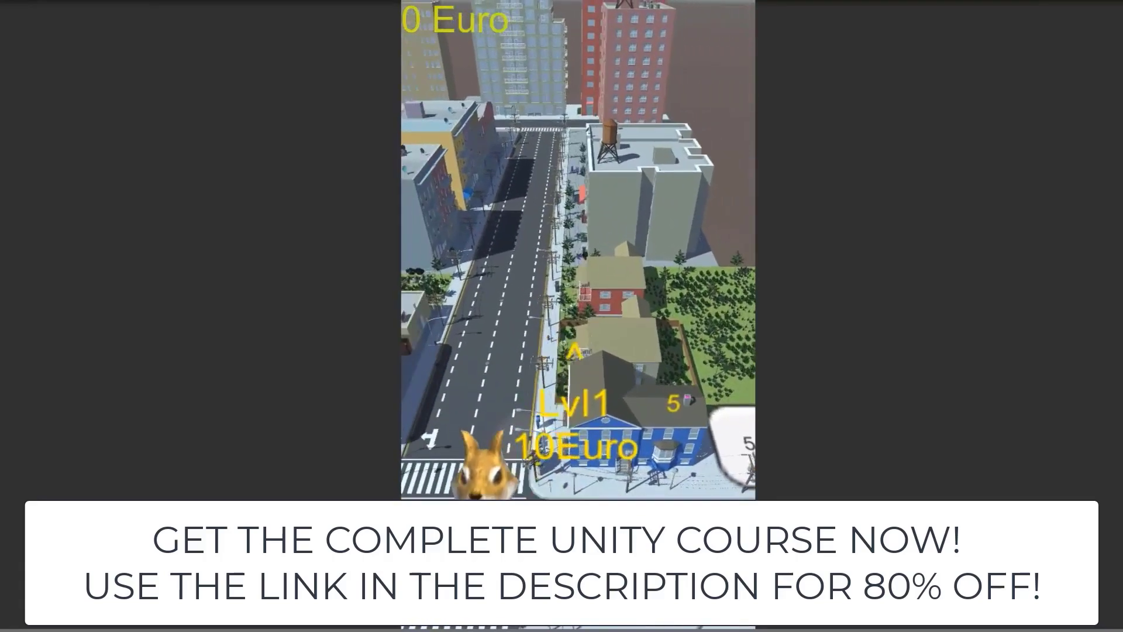
left_click(674, 411)
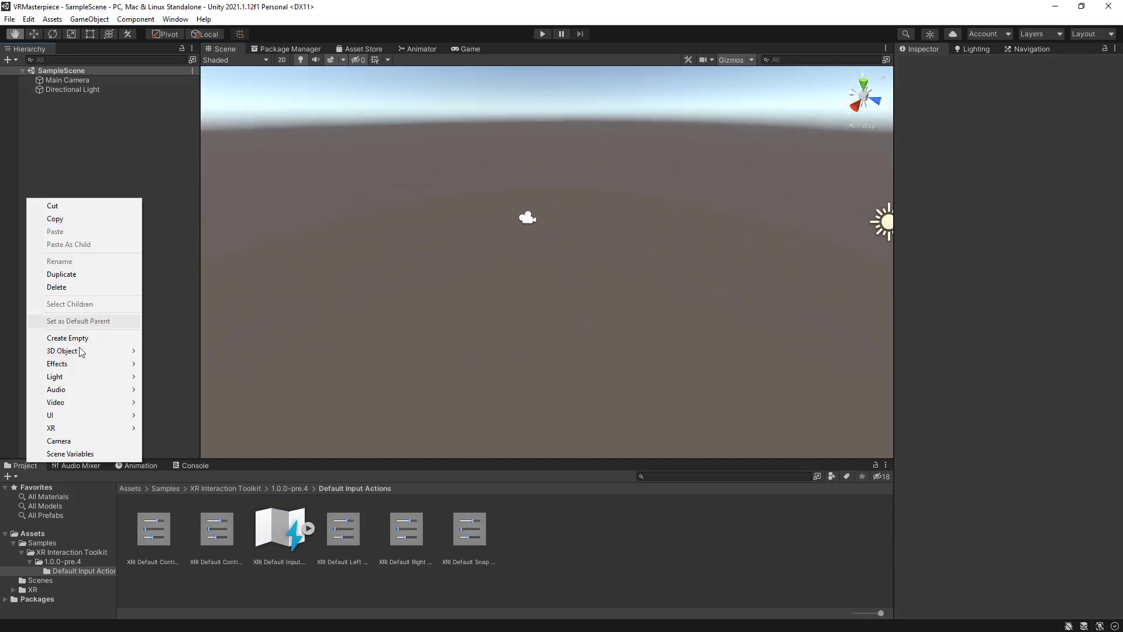
Add a Plane, reset it to the origin, and scale it to 3 on X, Y and Z.
mouse_move(73, 350)
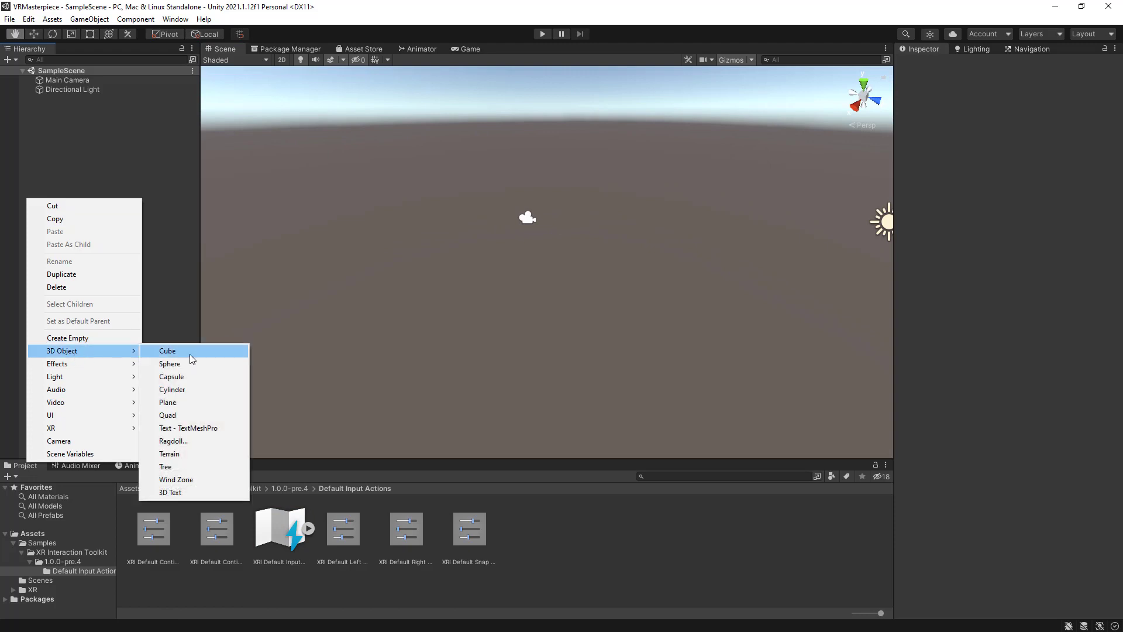
left_click(175, 402)
left_click(1115, 95)
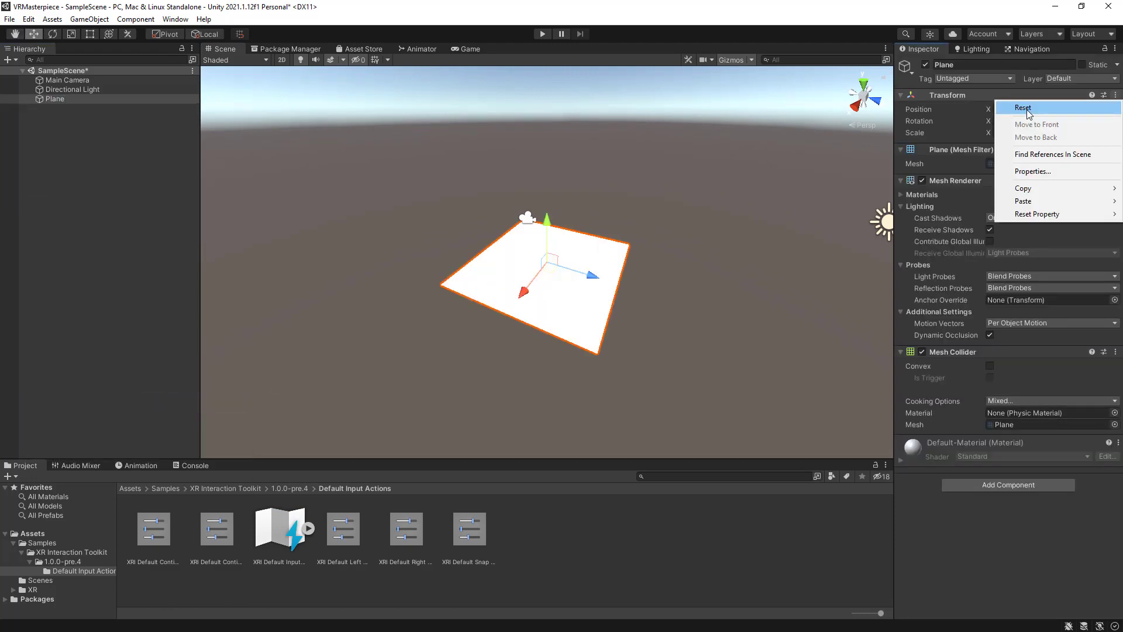
left_click(1012, 106)
key("f")
scroll(710, 303, "up", 3)
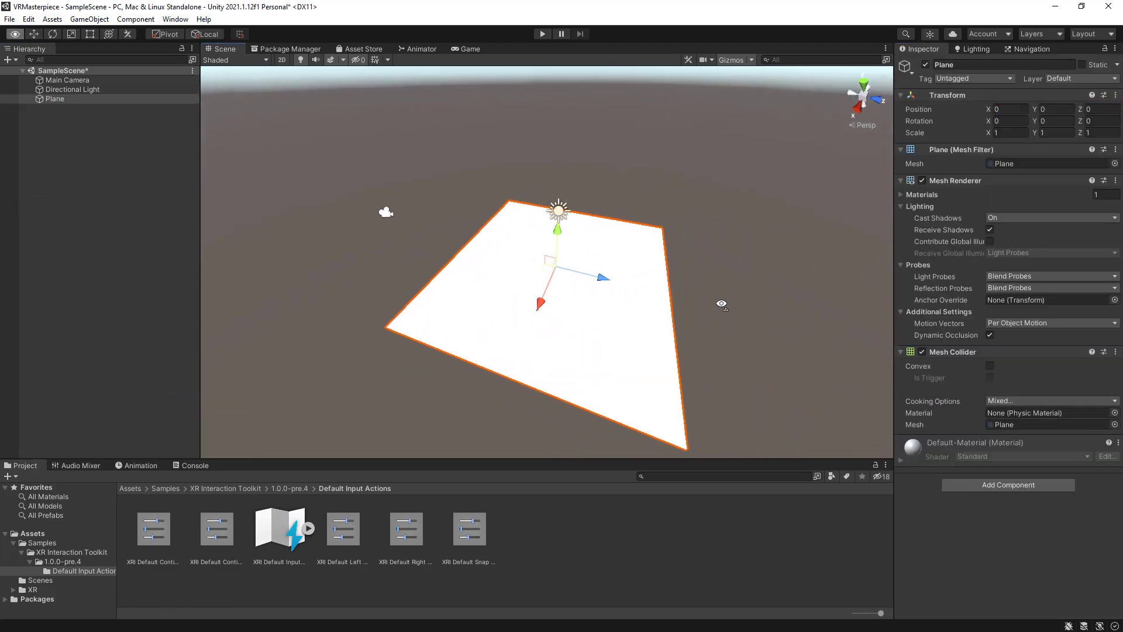
scroll(517, 322, "up", 3)
left_click(1005, 133)
type("3")
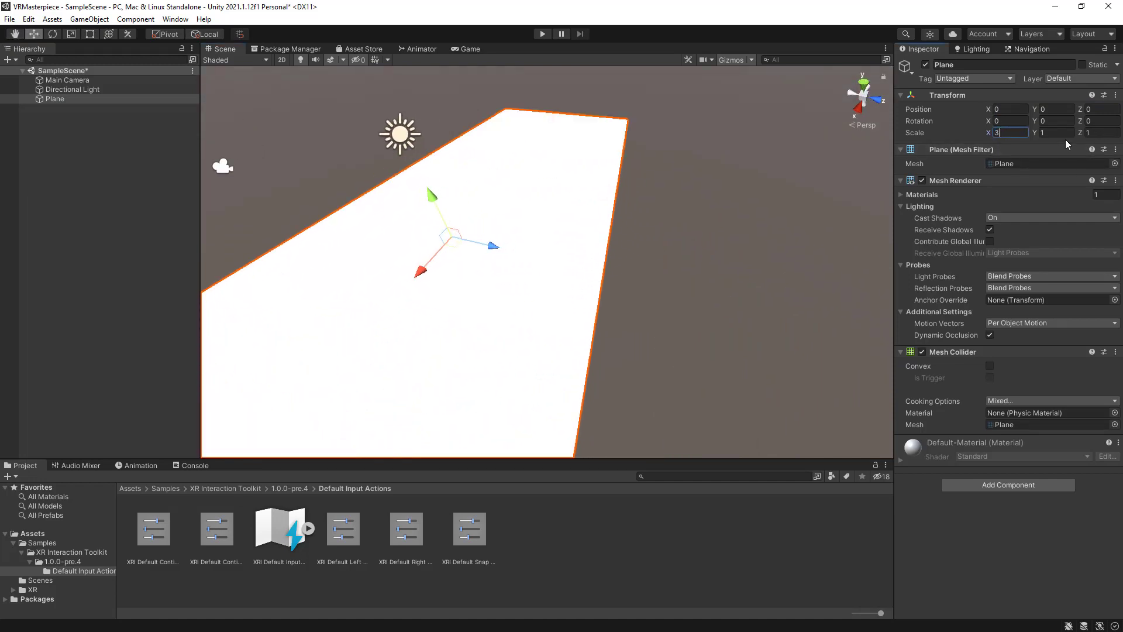
left_click(1061, 133)
type("3")
left_click(1097, 132)
type("3")
Add a Cube, reset its Transform, and move it along Z to about 4.48 on the plane.
right_click(110, 182)
mouse_move(172, 335)
left_click(242, 338)
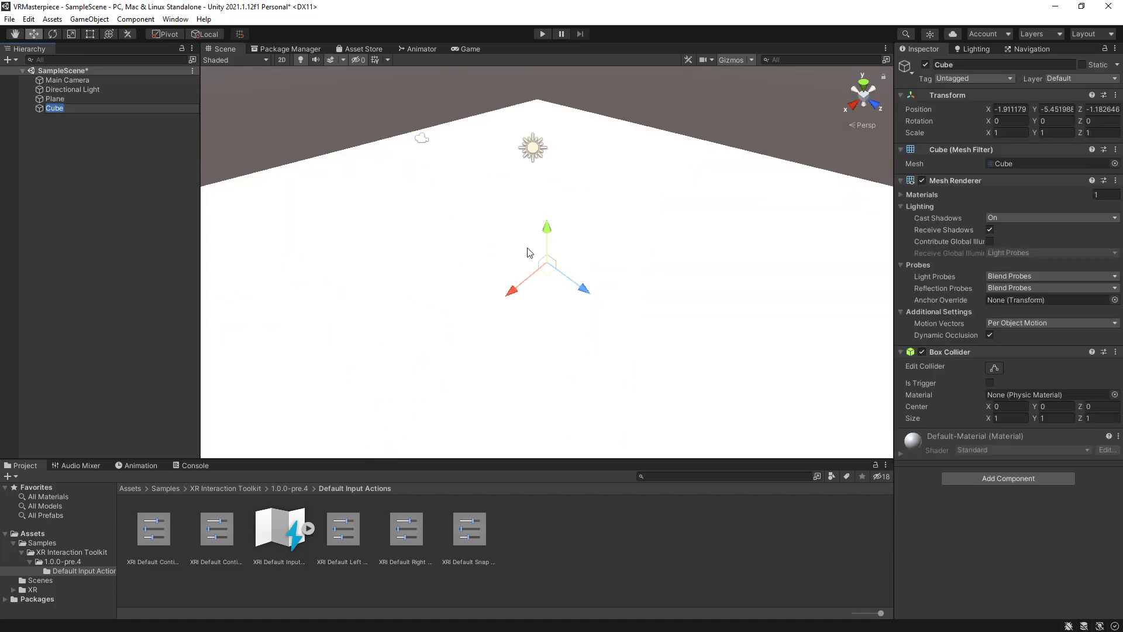
right_click_drag(526, 318, 409, 204)
left_click(1113, 98)
left_click(1076, 107)
right_click_drag(566, 290, 619, 271)
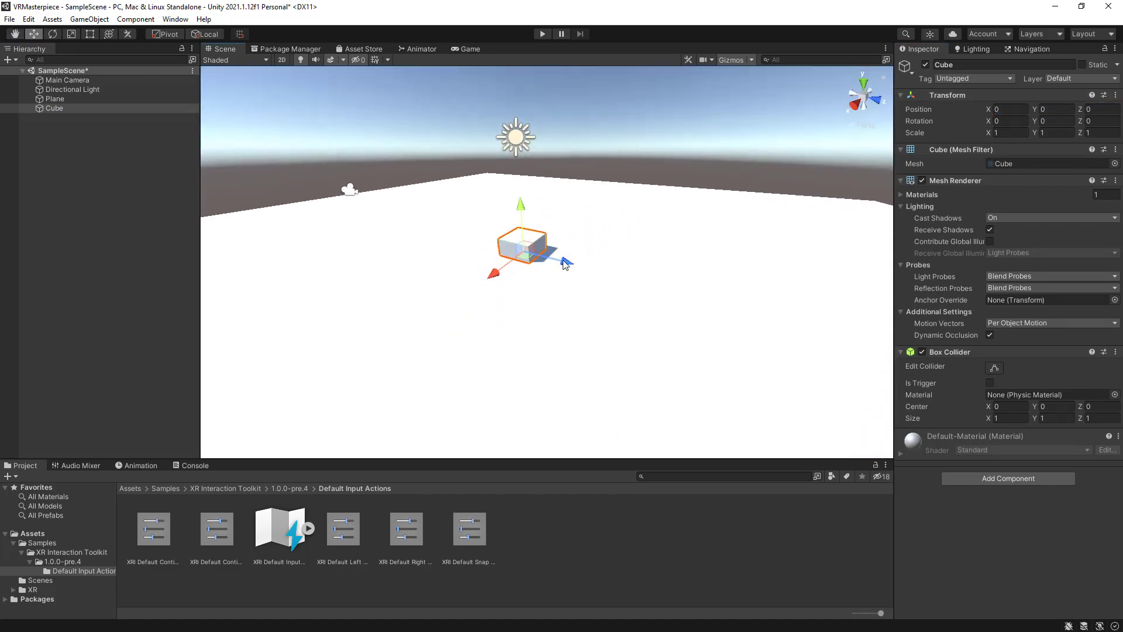
left_click_drag(564, 262, 702, 294)
right_click_drag(702, 294, 778, 319)
left_click_drag(623, 286, 631, 252)
right_click_drag(631, 251, 213, 211)
right_click(114, 184)
Add an XR Rig (Action-based) from the XR menu and reset its Transform to the origin.
left_click(62, 174)
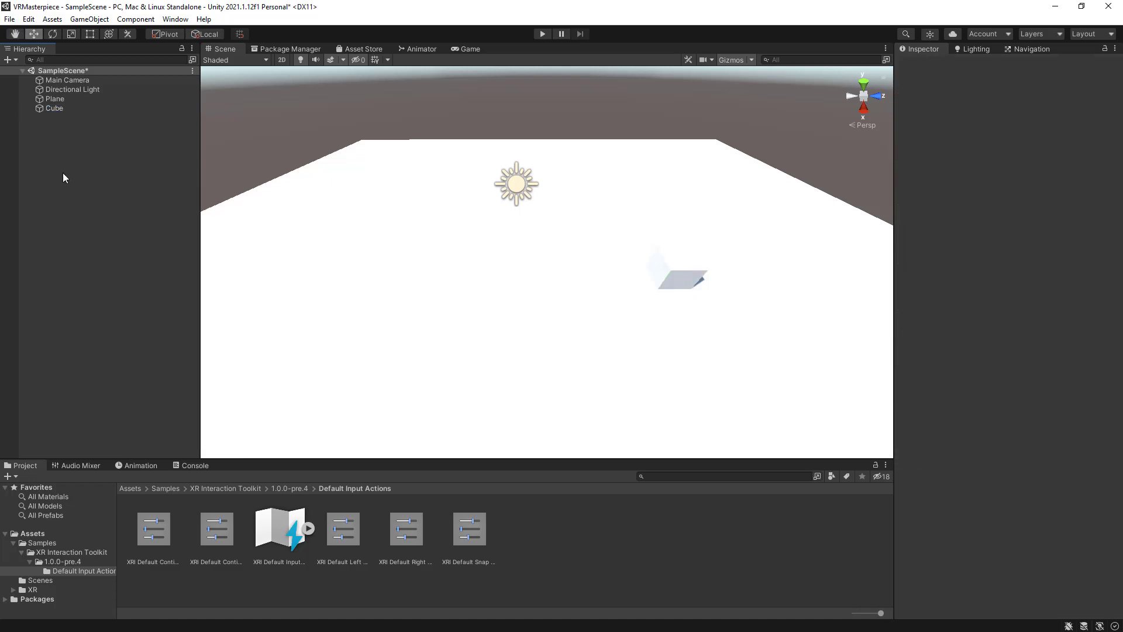
right_click(62, 174)
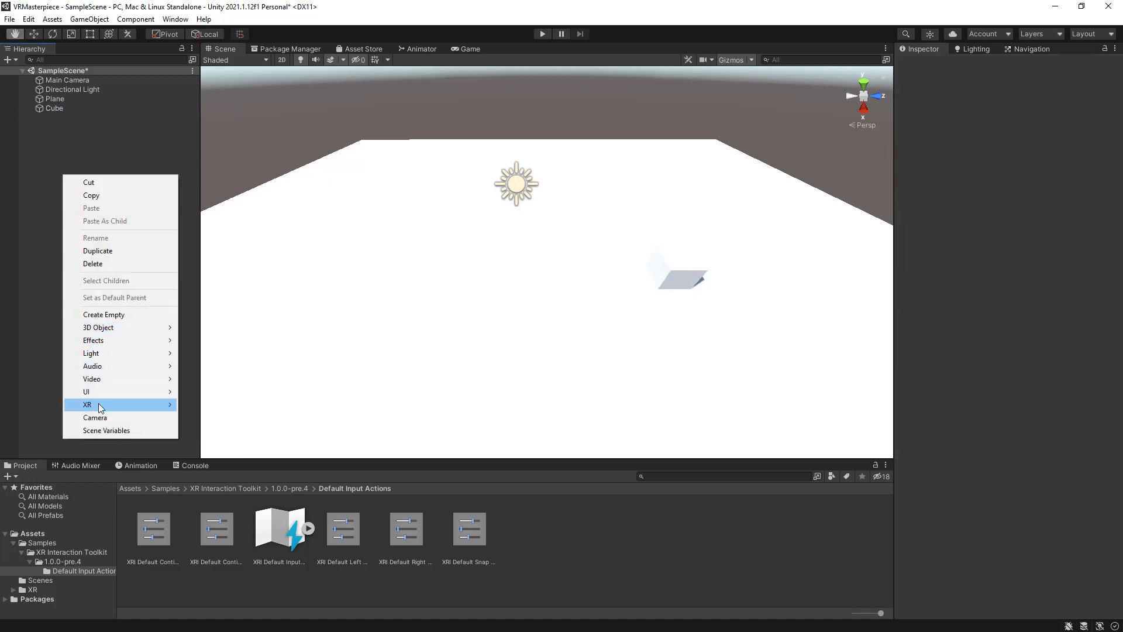
mouse_move(101, 408)
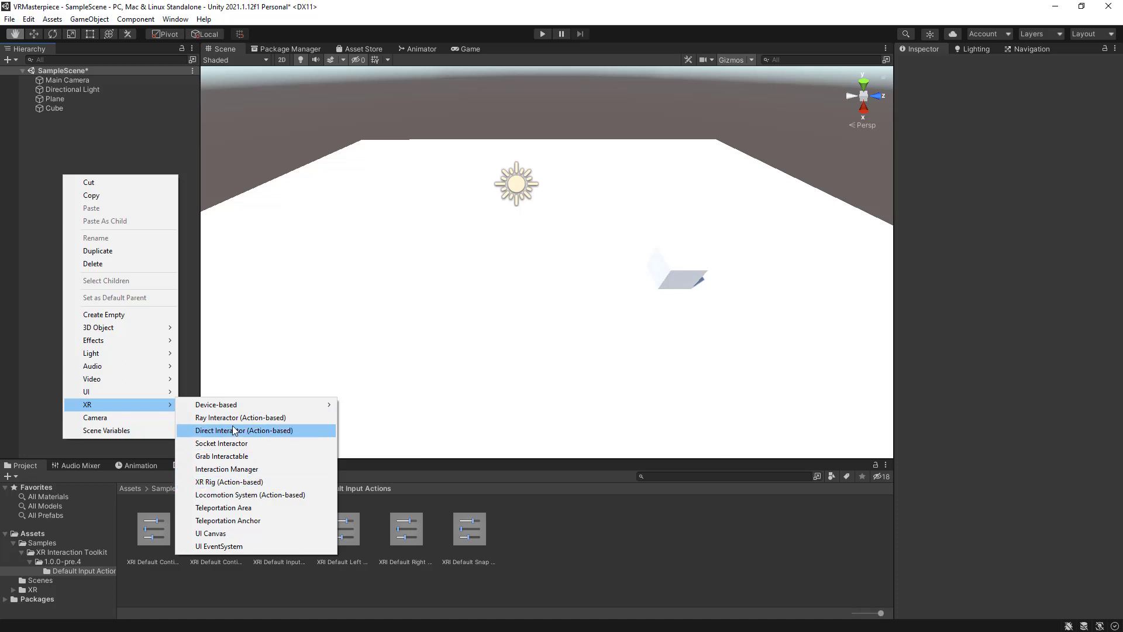
mouse_move(249, 407)
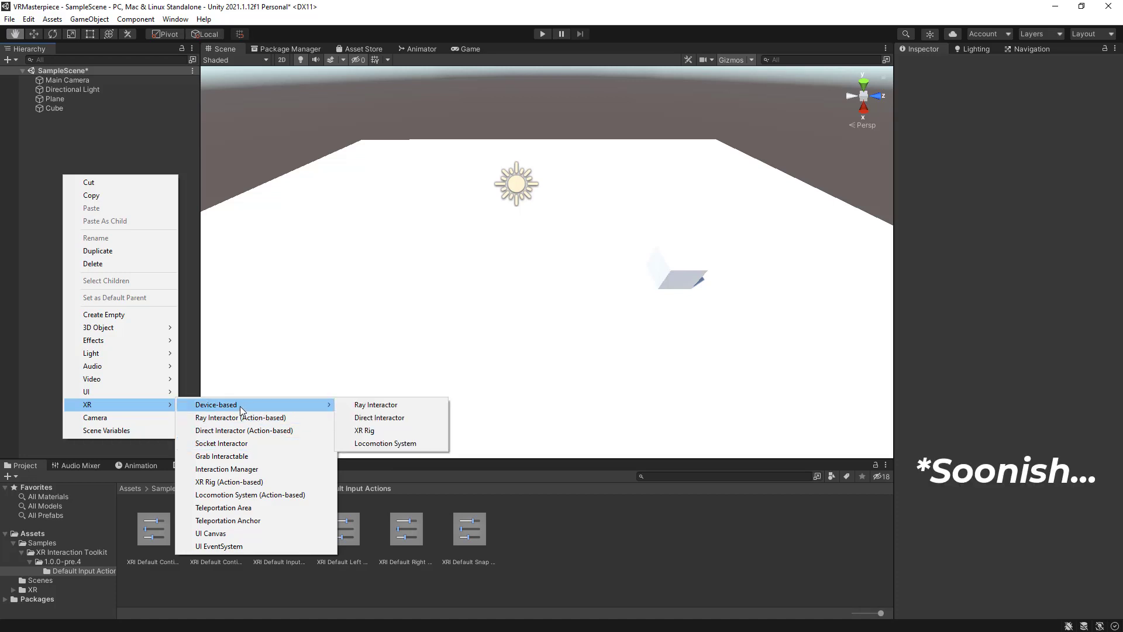
left_click(229, 482)
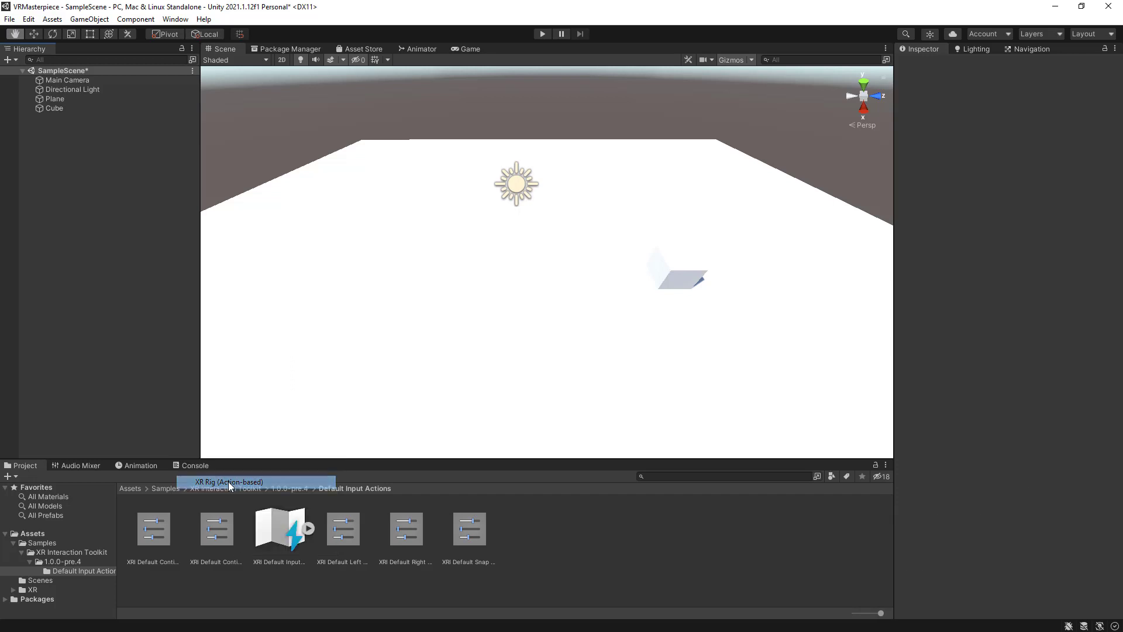
left_click_drag(409, 388, 375, 374, "alt")
left_click(1117, 95)
left_click(1014, 107)
left_click_drag(468, 249, 760, 379, "alt")
scroll(478, 257, "up", 5)
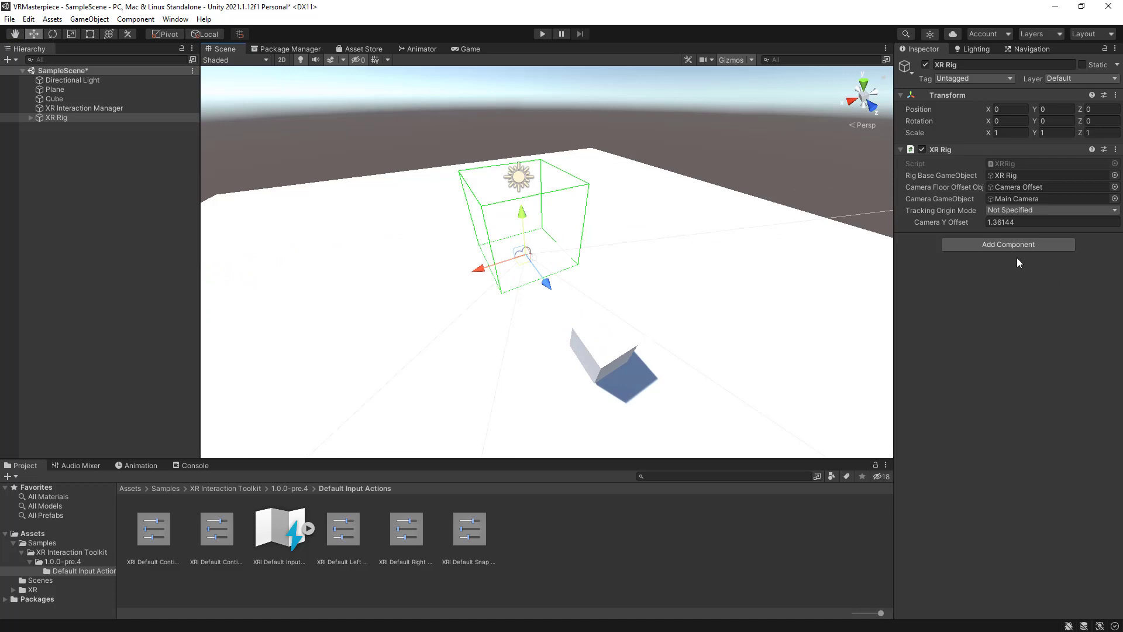
Give the XR Rig an Input Action Manager with XRI Default Input Actions in Element 0.
left_click(995, 245)
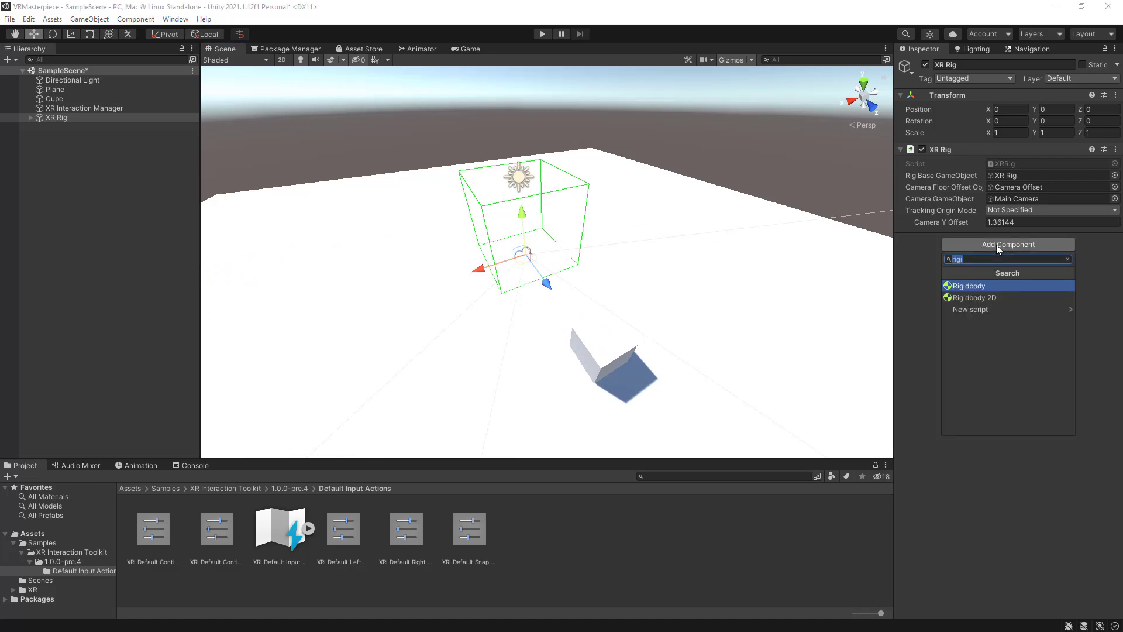
type("action")
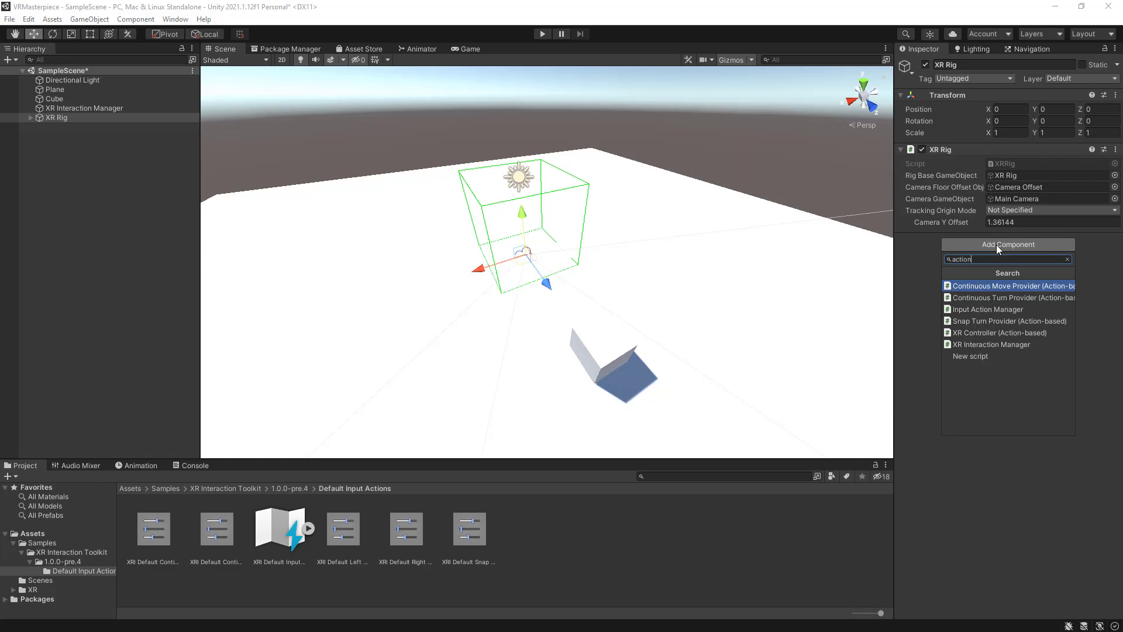
left_click(1006, 308)
left_click(899, 265)
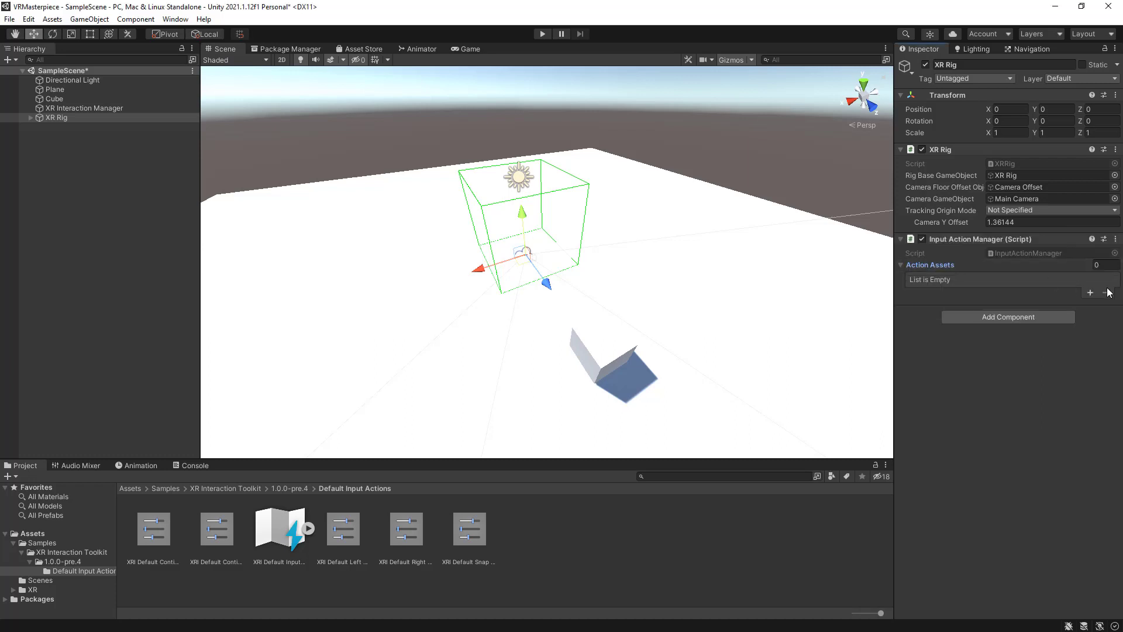
left_click(1090, 293)
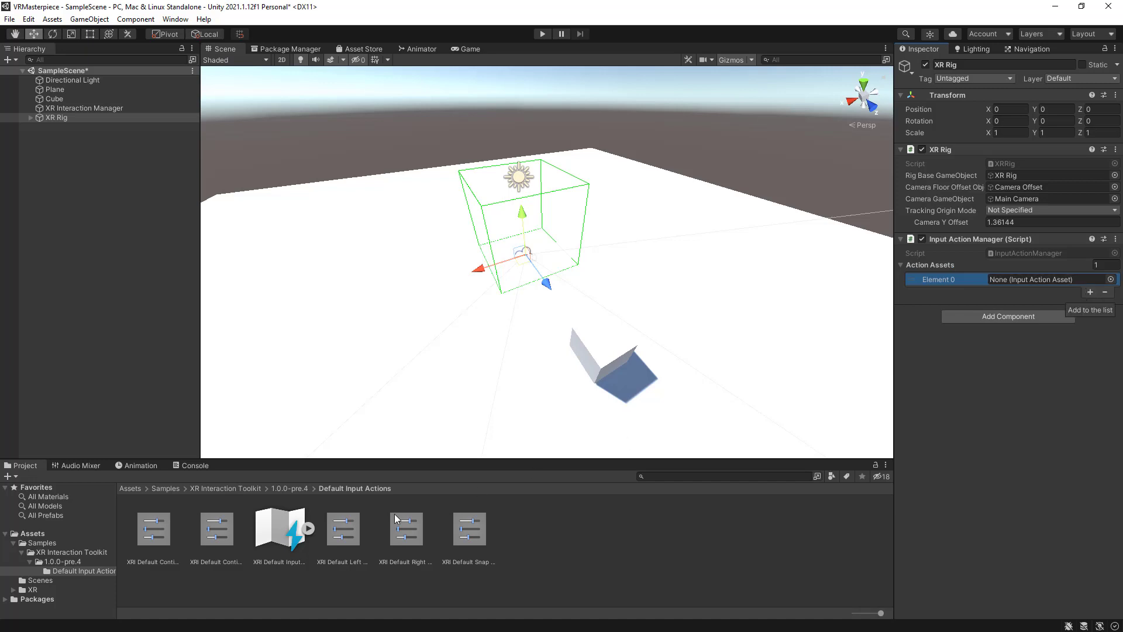
left_click_drag(266, 545, 1016, 284)
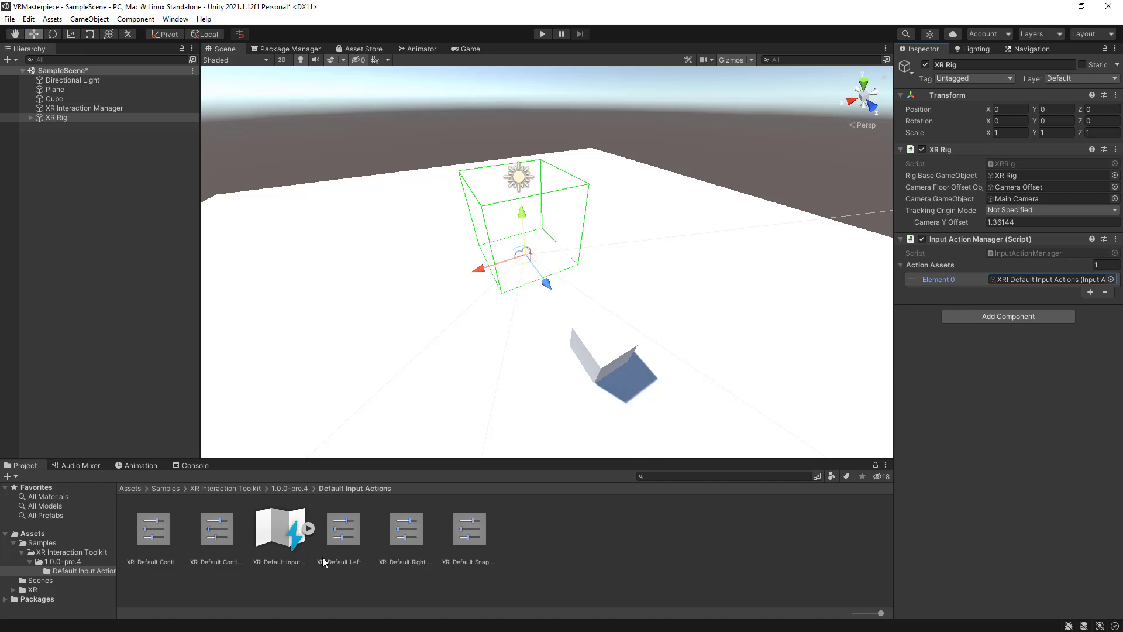
left_click_drag(509, 231, 485, 228, "alt")
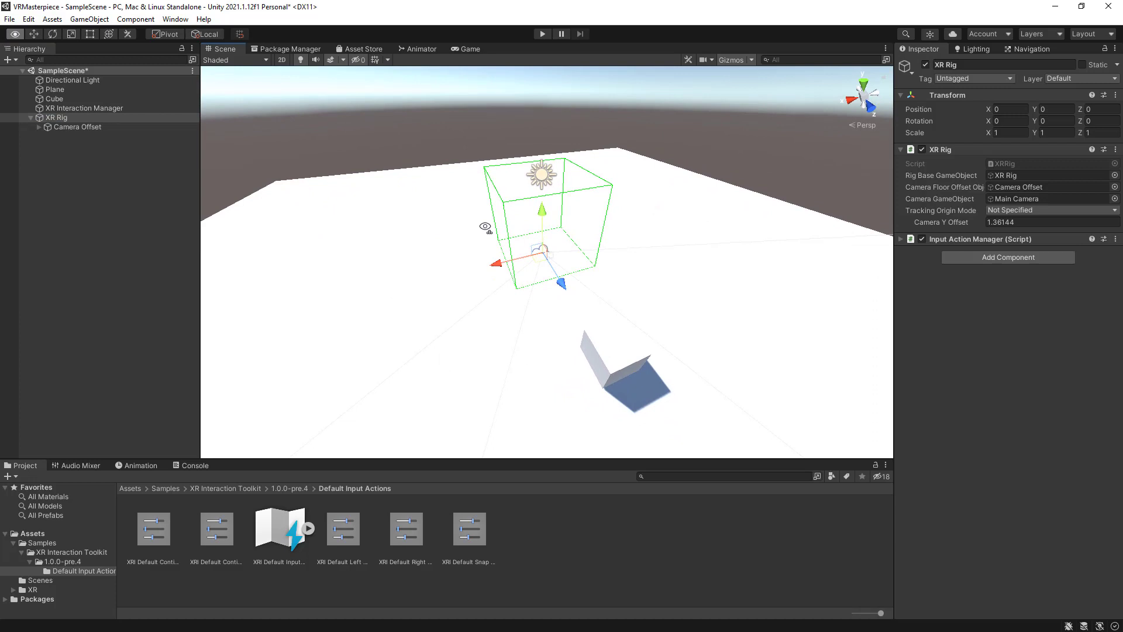
left_click_drag(486, 227, 552, 304, "alt")
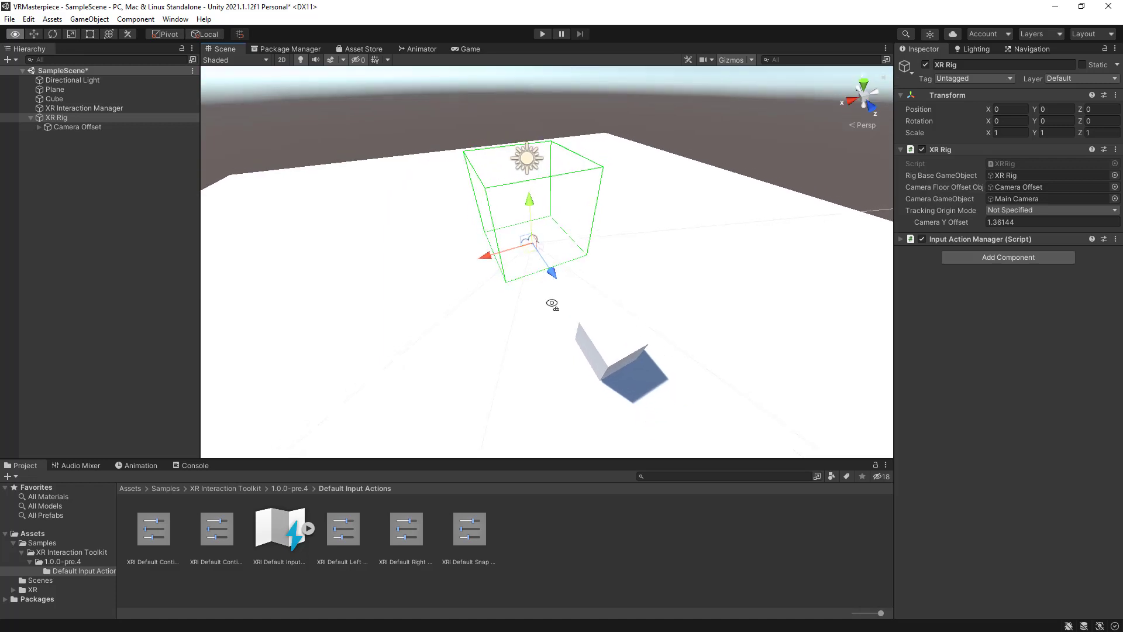
Create an action-based Locomotion System and start stripping its Snap Turn and Teleportation providers.
right_click(45, 254)
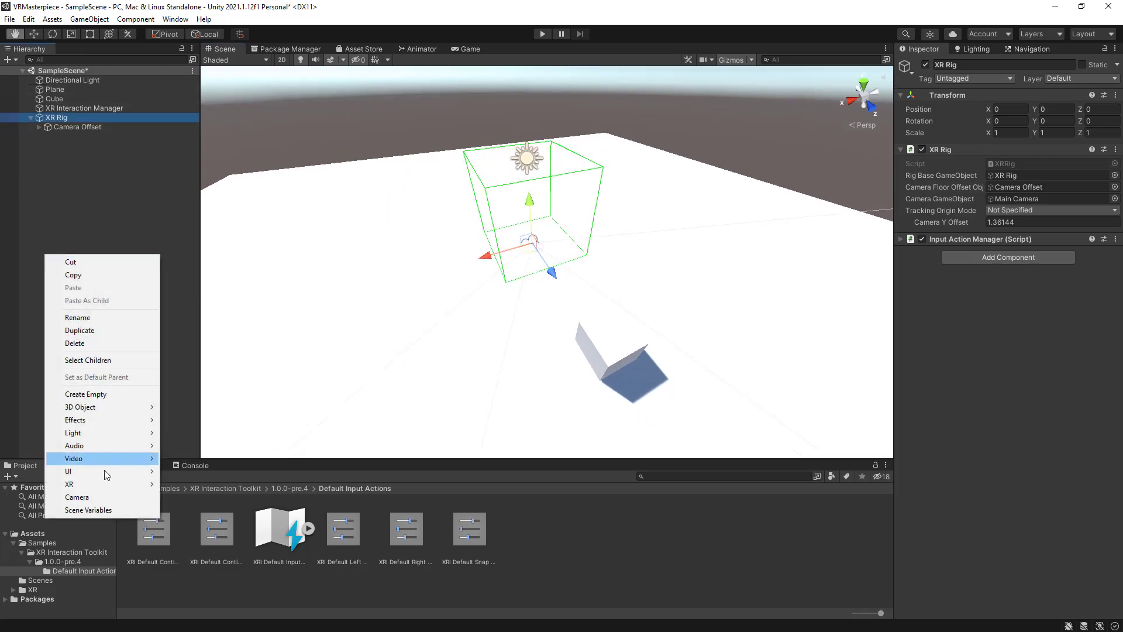
mouse_move(98, 480)
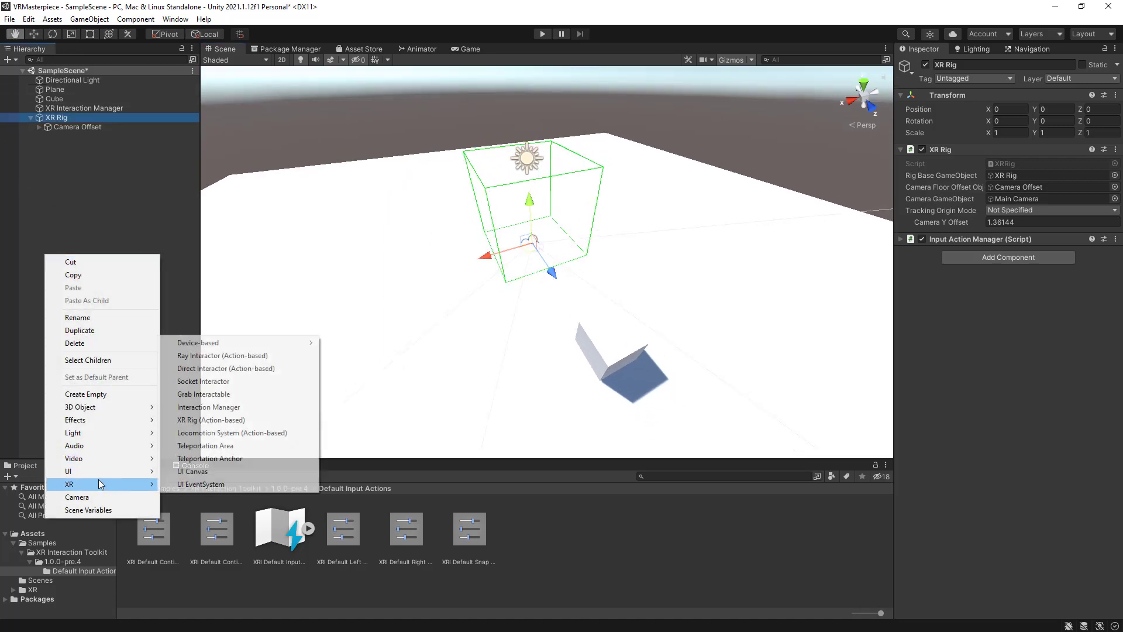
left_click(211, 436)
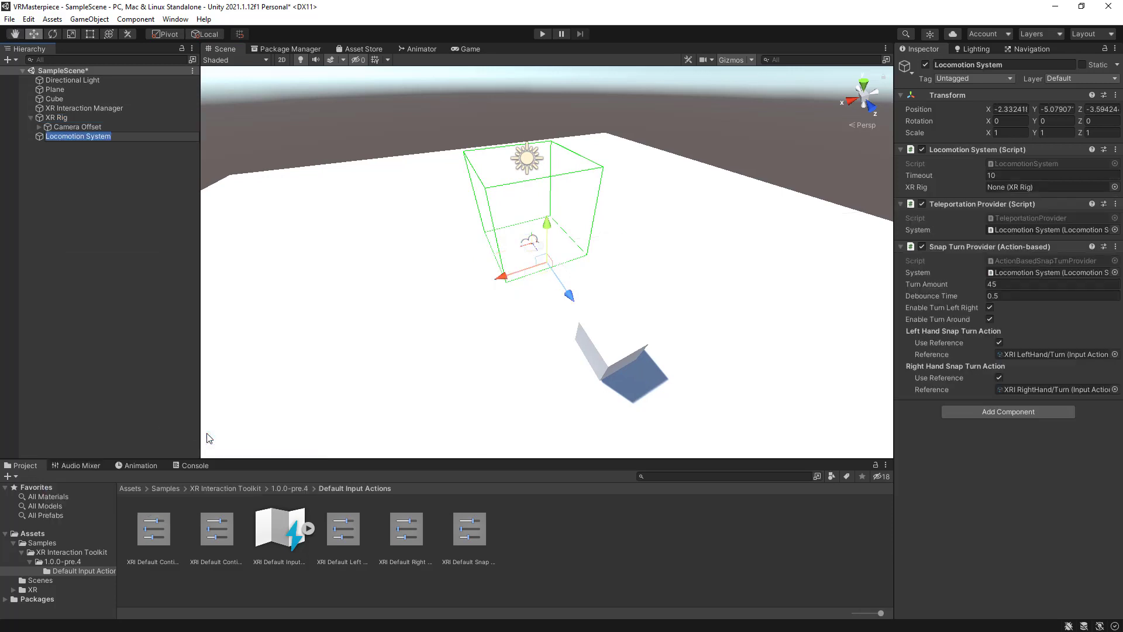
left_click(93, 155)
left_click(89, 138)
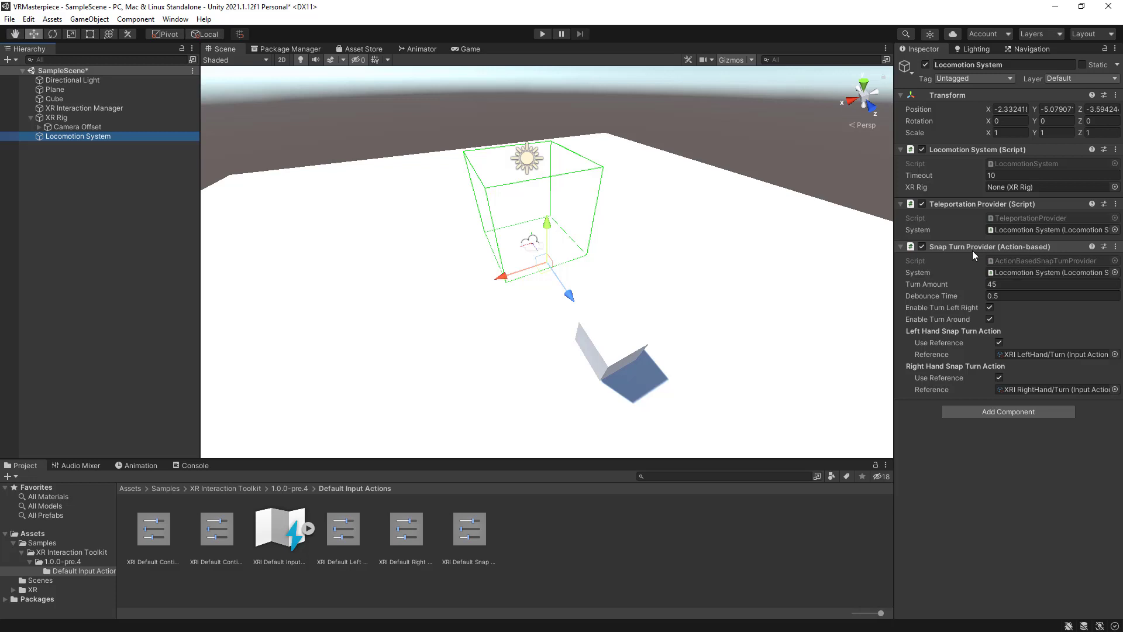
left_click(1115, 248)
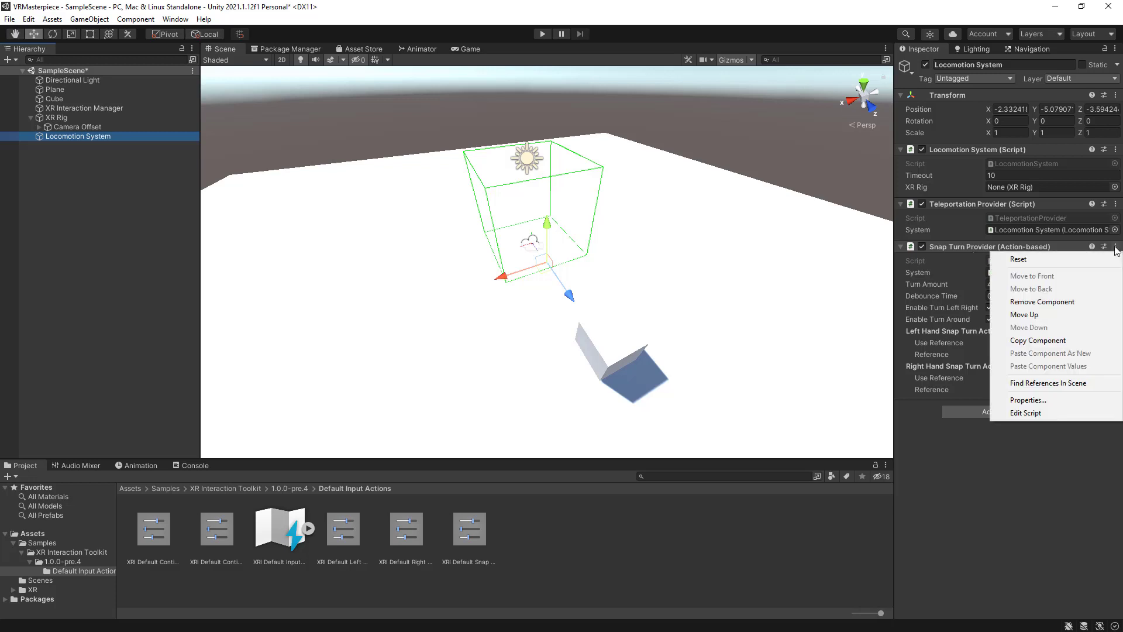
left_click(1068, 303)
left_click(1116, 204)
Remove the Teleportation Provider and add action-based Continuous Move and Continuous Turn providers.
left_click(1071, 261)
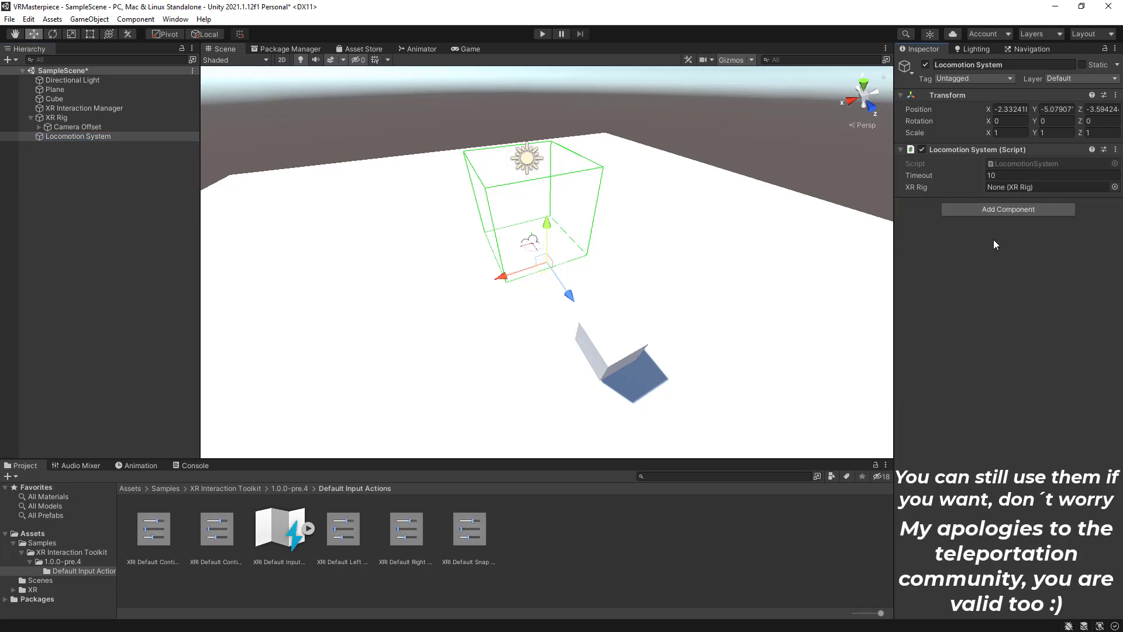
left_click(994, 210)
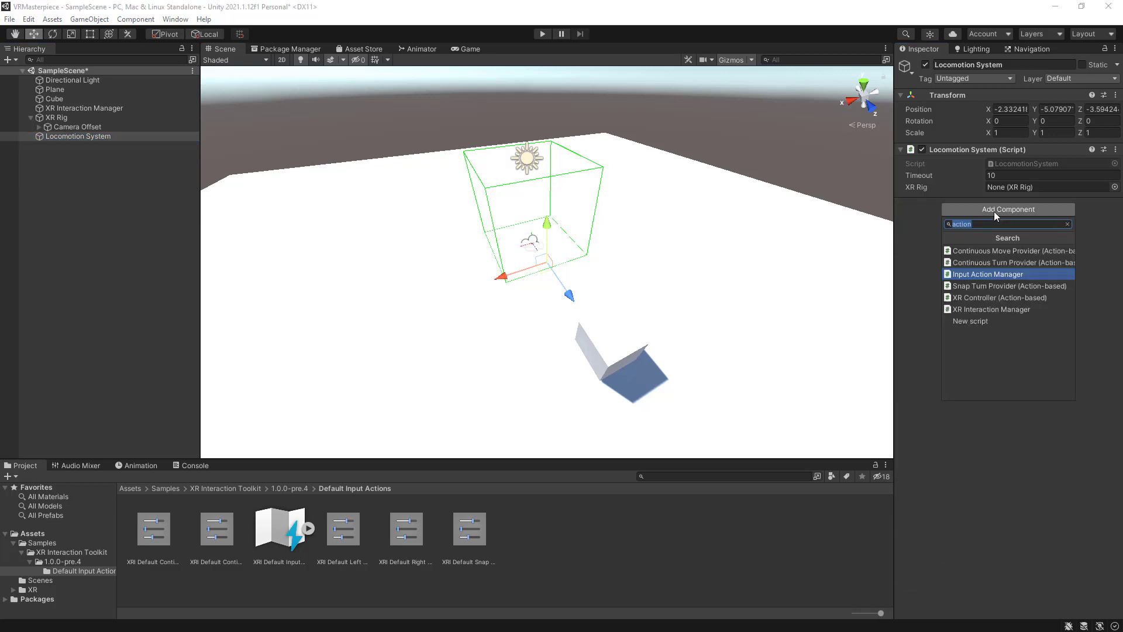
type("contin")
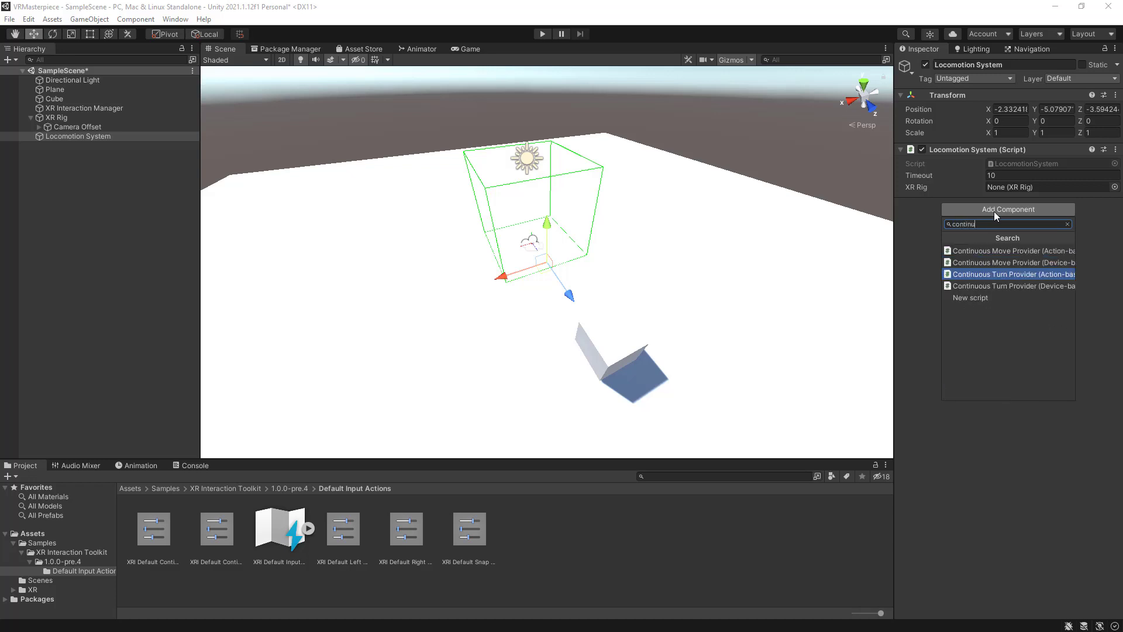
left_click(1068, 252)
left_click(1017, 381)
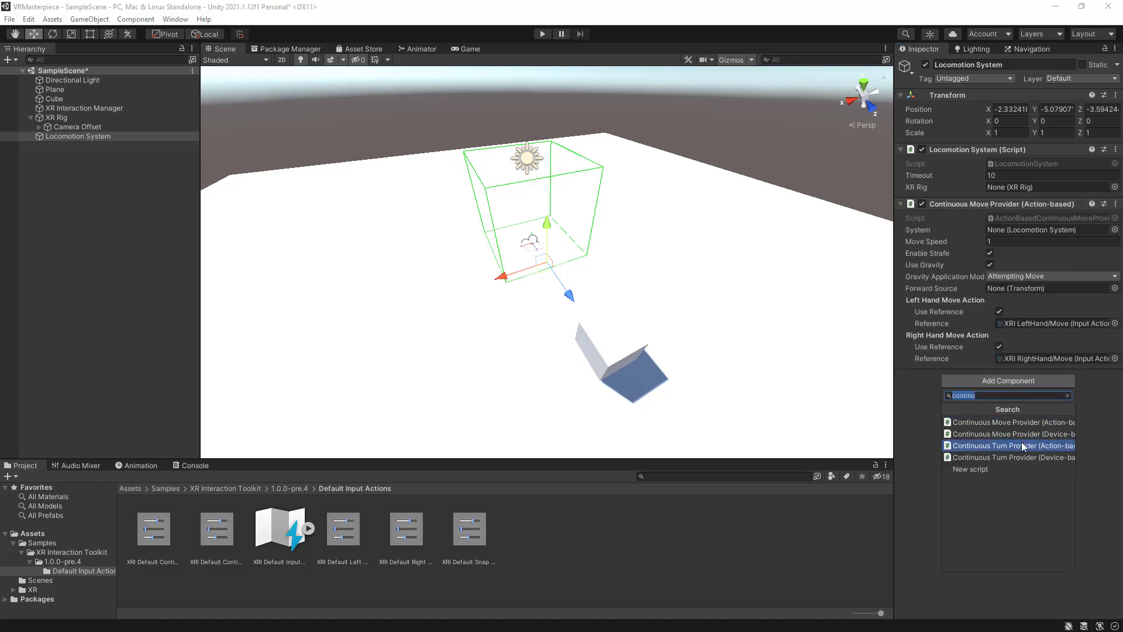
left_click(1053, 445)
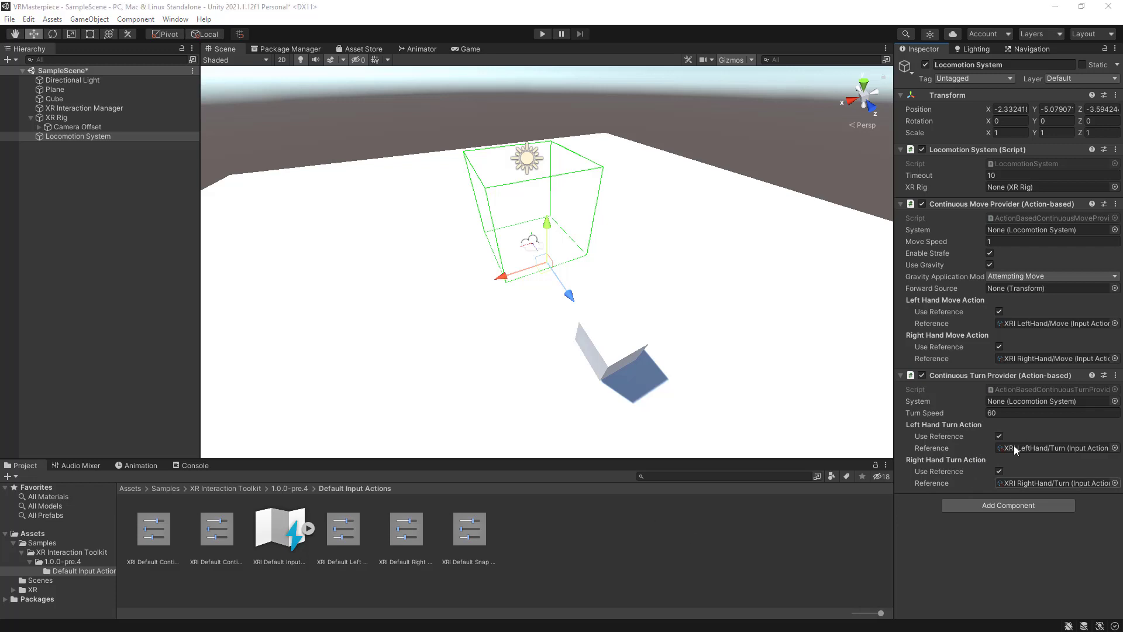
left_click(1033, 505)
type("turn")
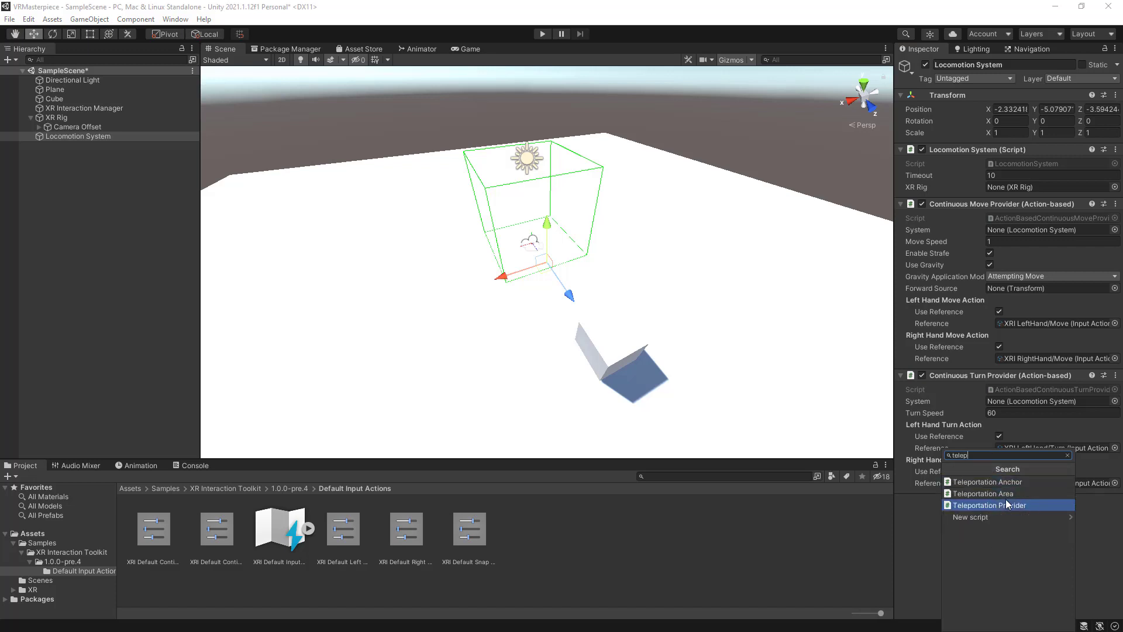
left_click(903, 545)
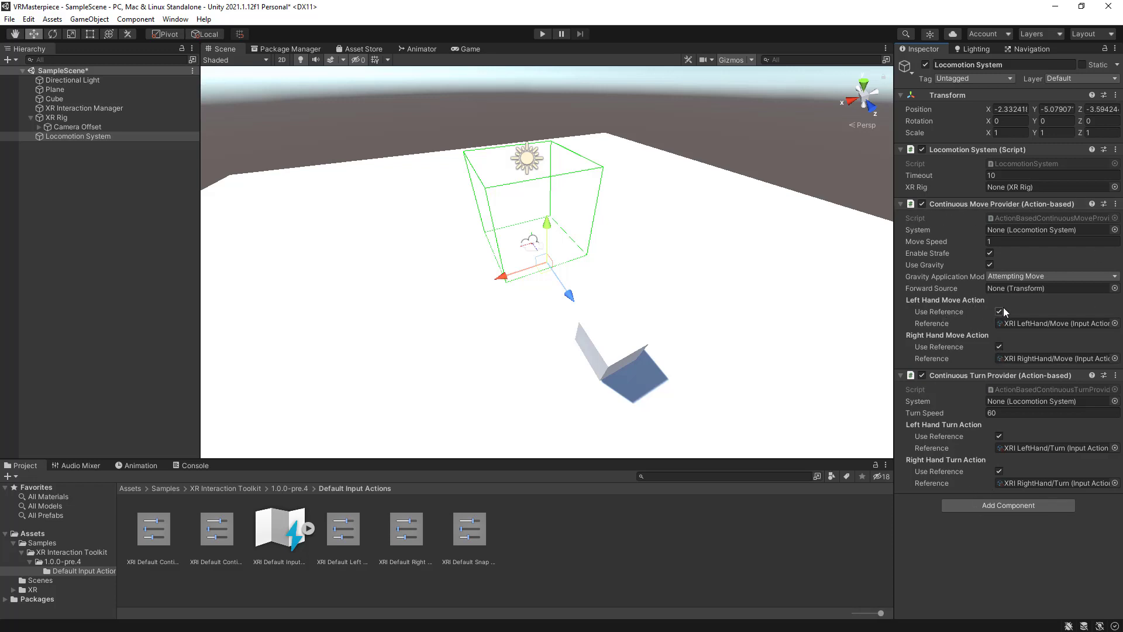
Disable Use Reference for Right Hand Move and Left Hand Turn; set both System fields to Locomotion System.
left_click(999, 346)
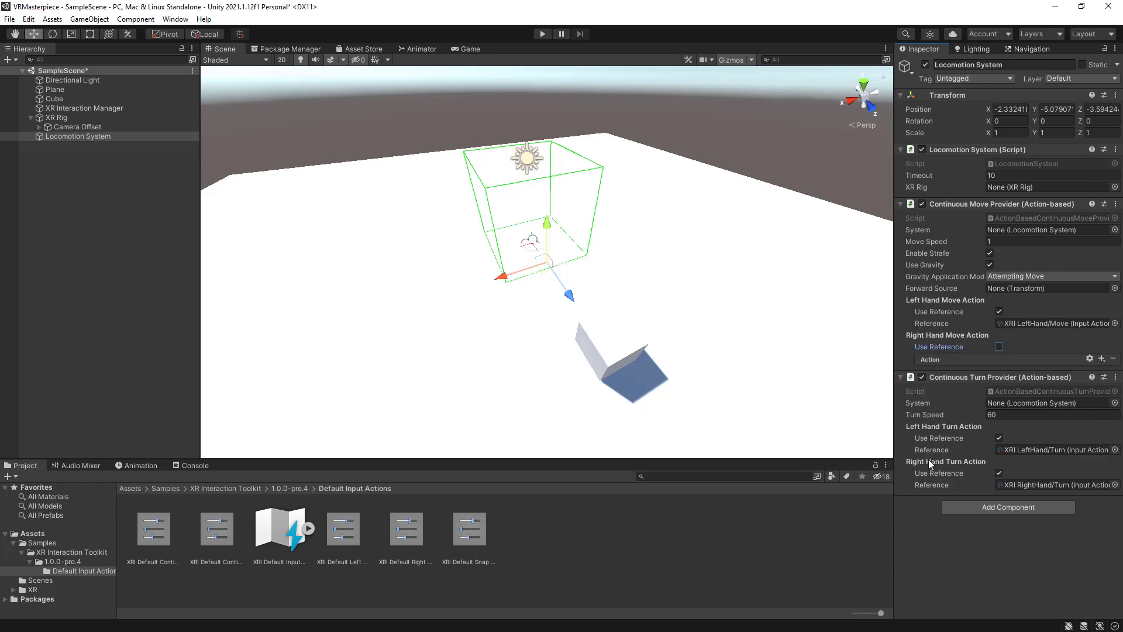
left_click(999, 439)
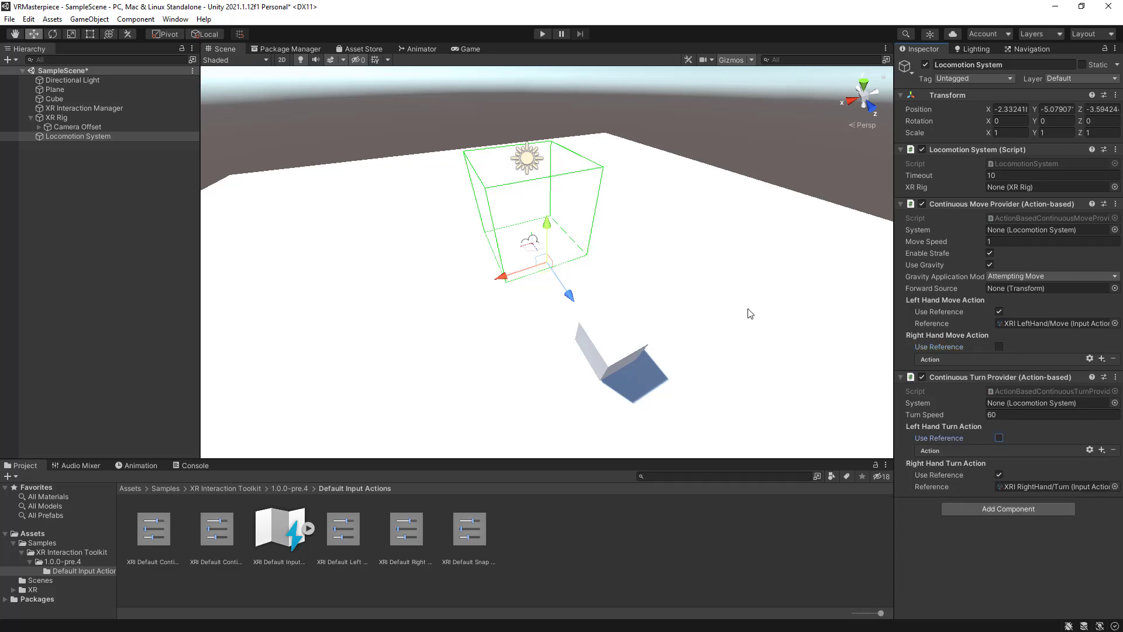
left_click(943, 150)
left_click_drag(944, 149, 1030, 203)
left_click_drag(998, 153, 1044, 230)
left_click_drag(1017, 150, 1046, 404)
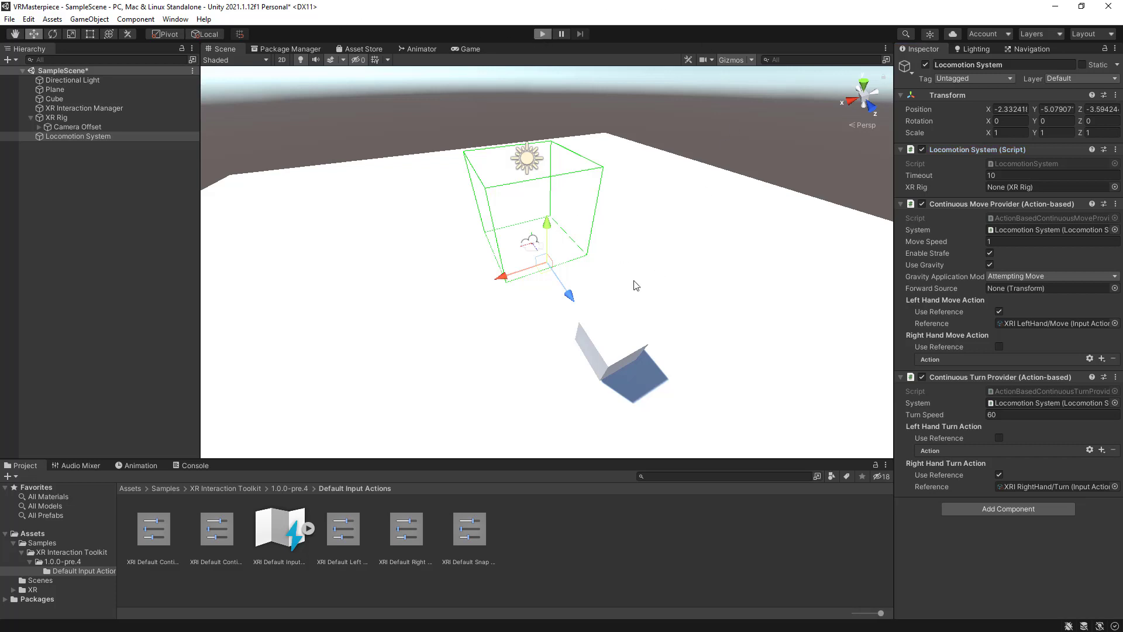
key("ctrl+p")
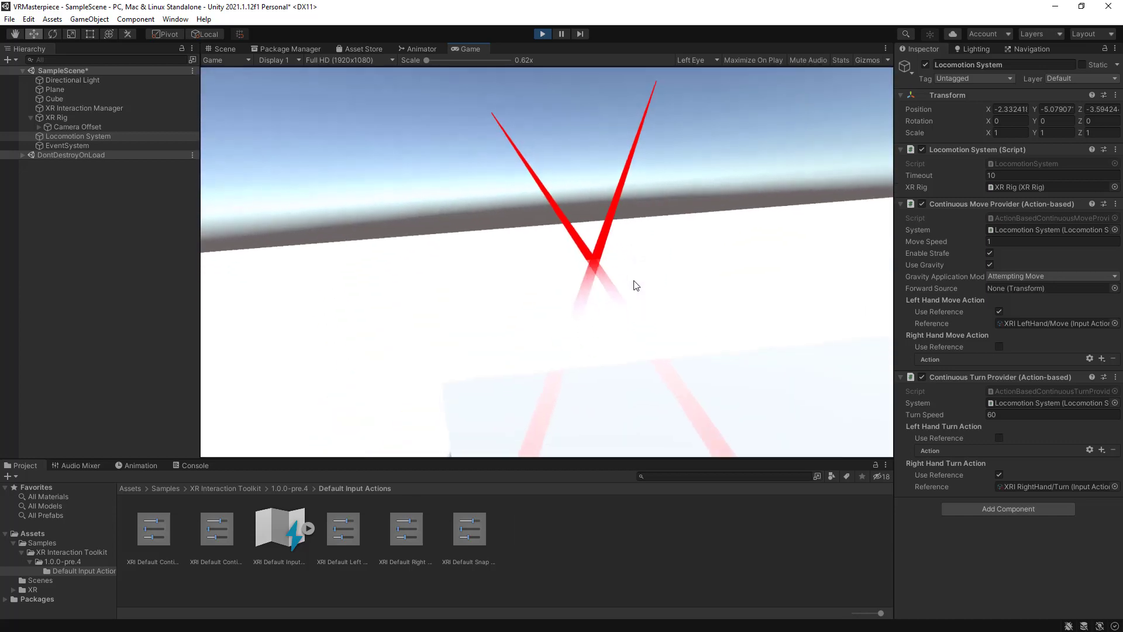
key("ctrl+p")
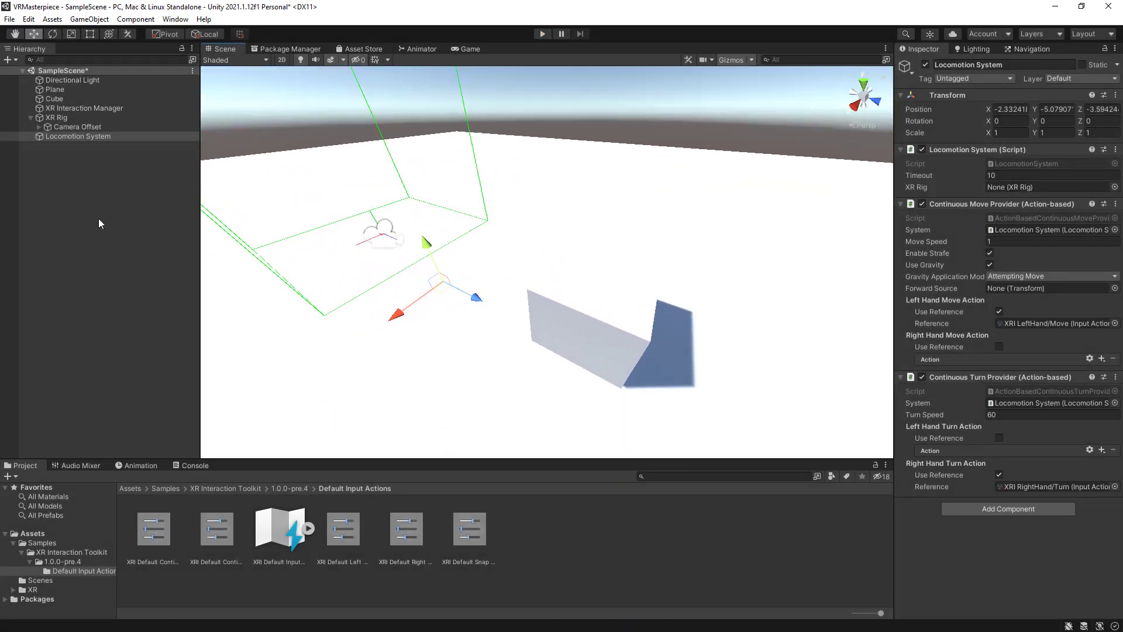
Create a Sphere, reset it, and move it to Z 4.336 and Y 1.249.
right_click(82, 209)
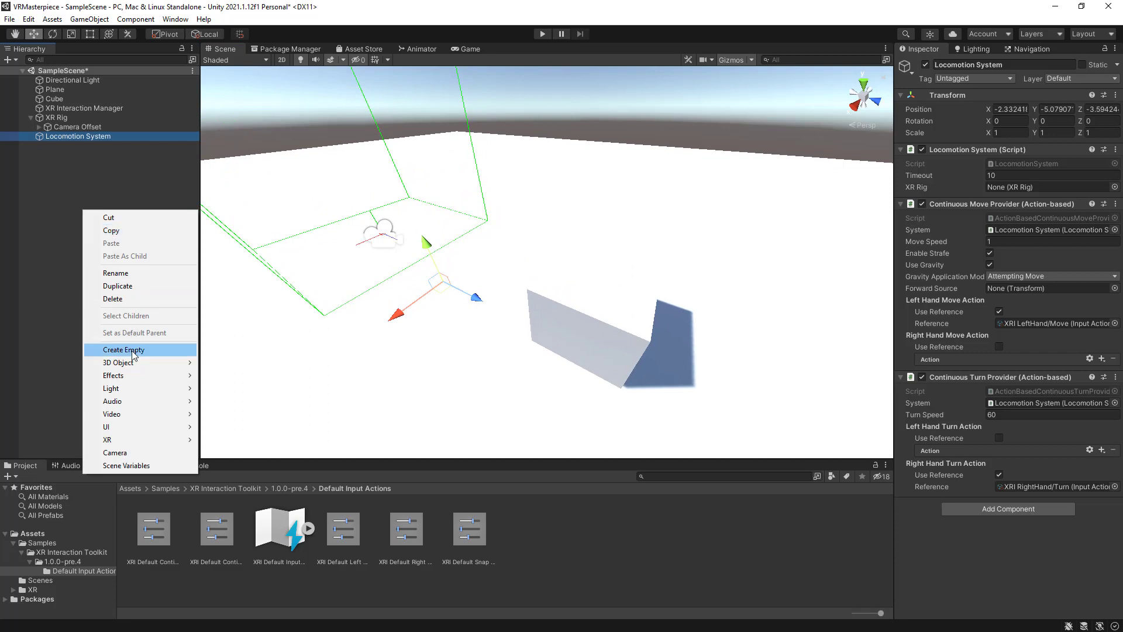
mouse_move(131, 362)
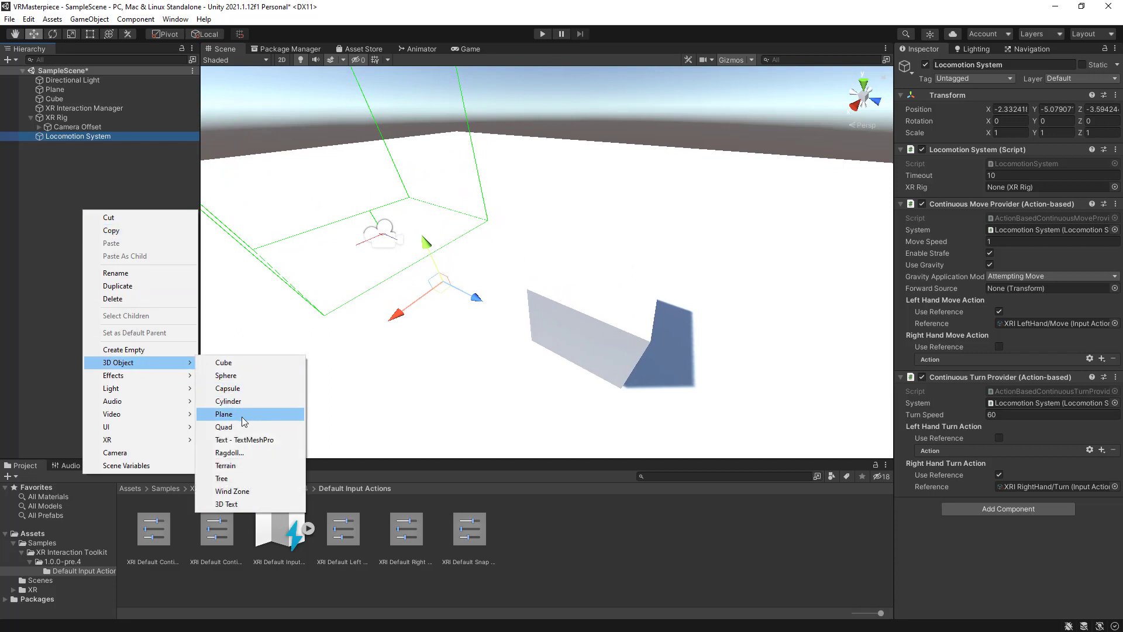
left_click(228, 375)
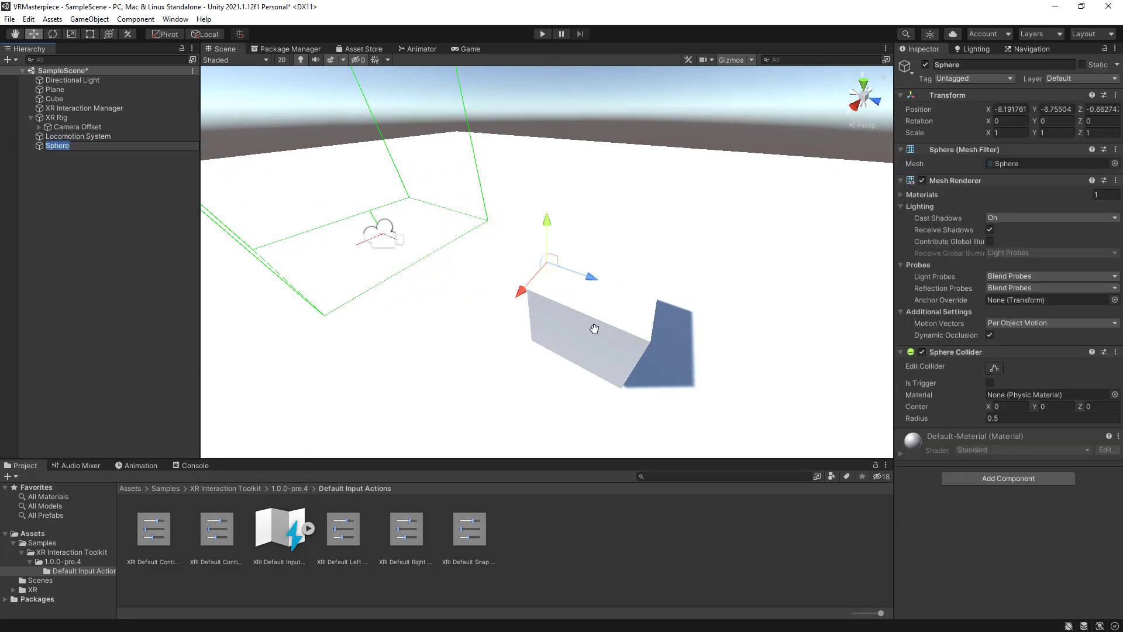
left_click(1115, 95)
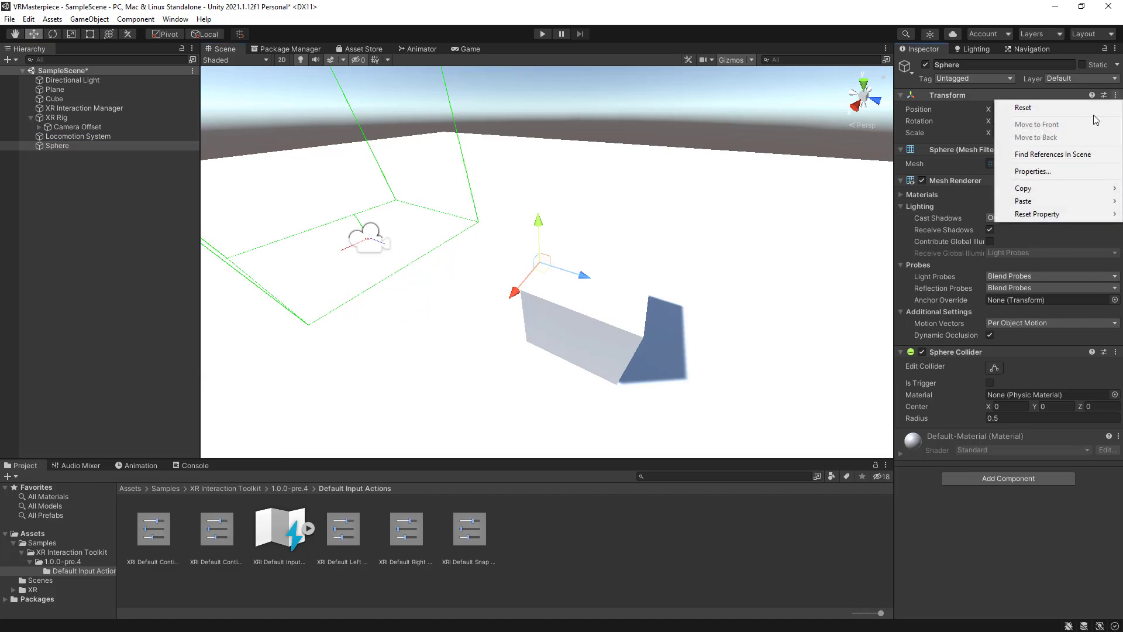
left_click(954, 103)
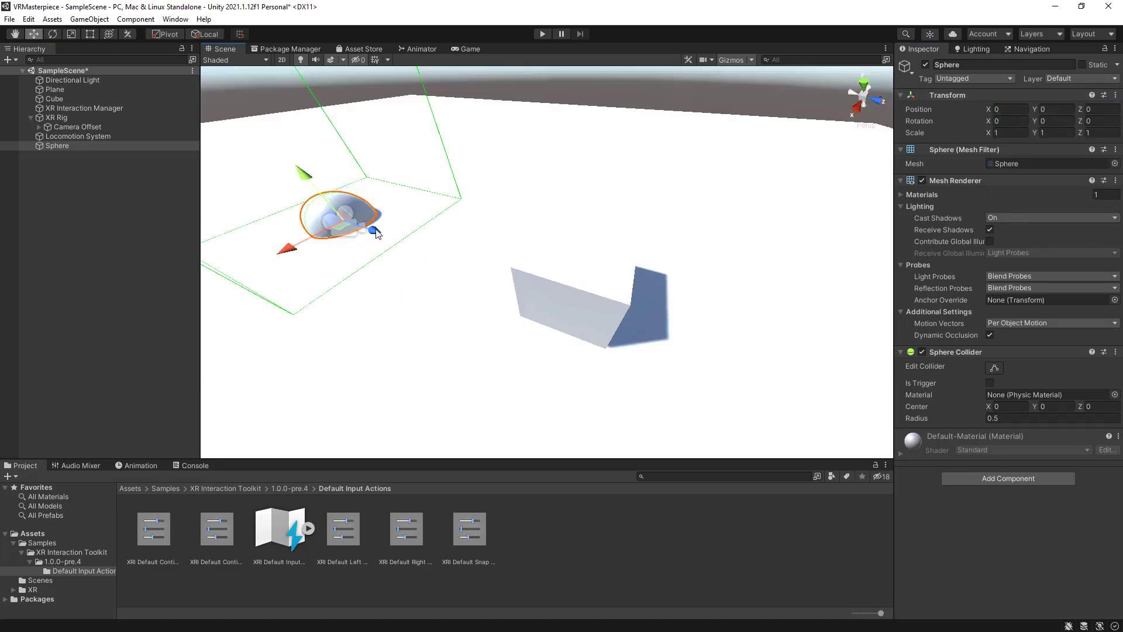
left_click_drag(377, 234, 613, 302)
left_click_drag(565, 262, 771, 196)
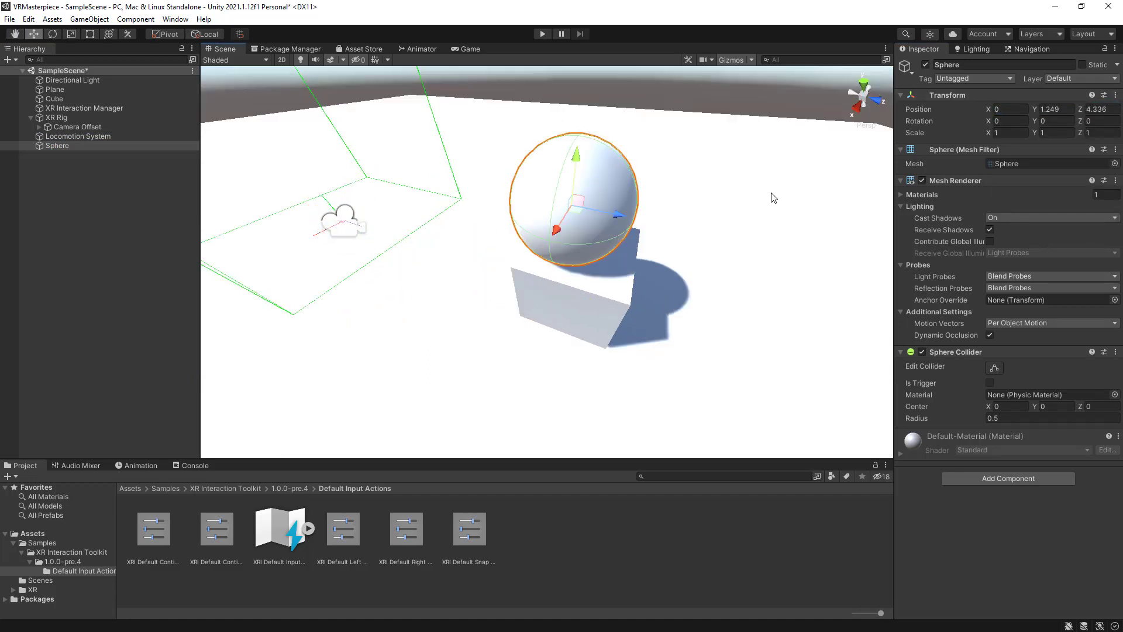
Scale the sphere to 0.2 on X, Y and Z.
left_click(1004, 134)
type("0.2")
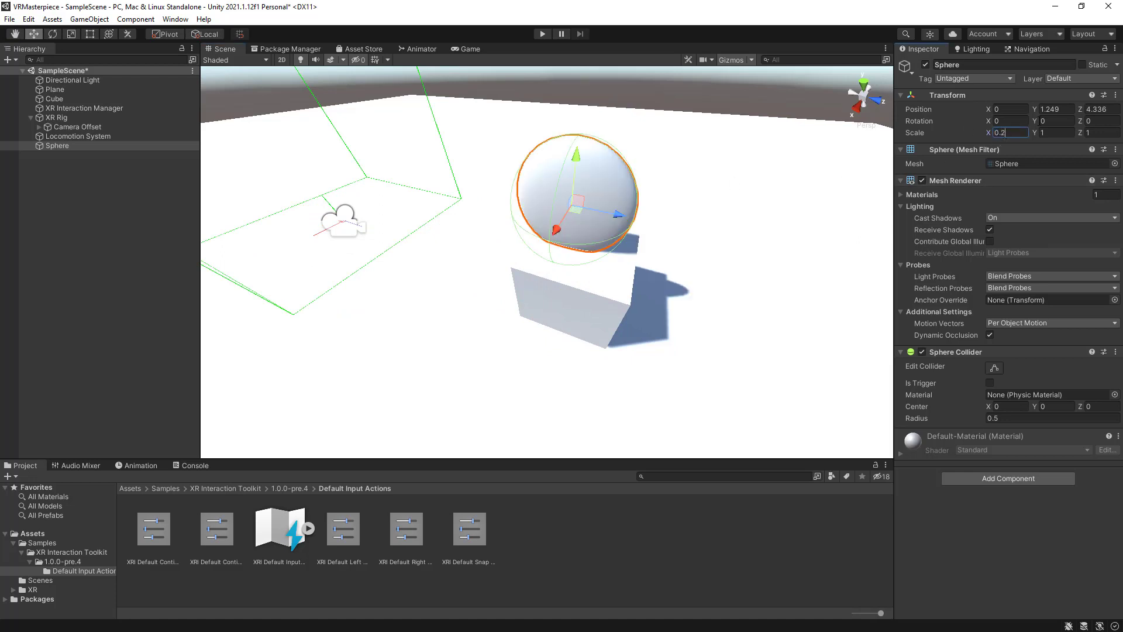
left_click(1056, 132)
type("0.2")
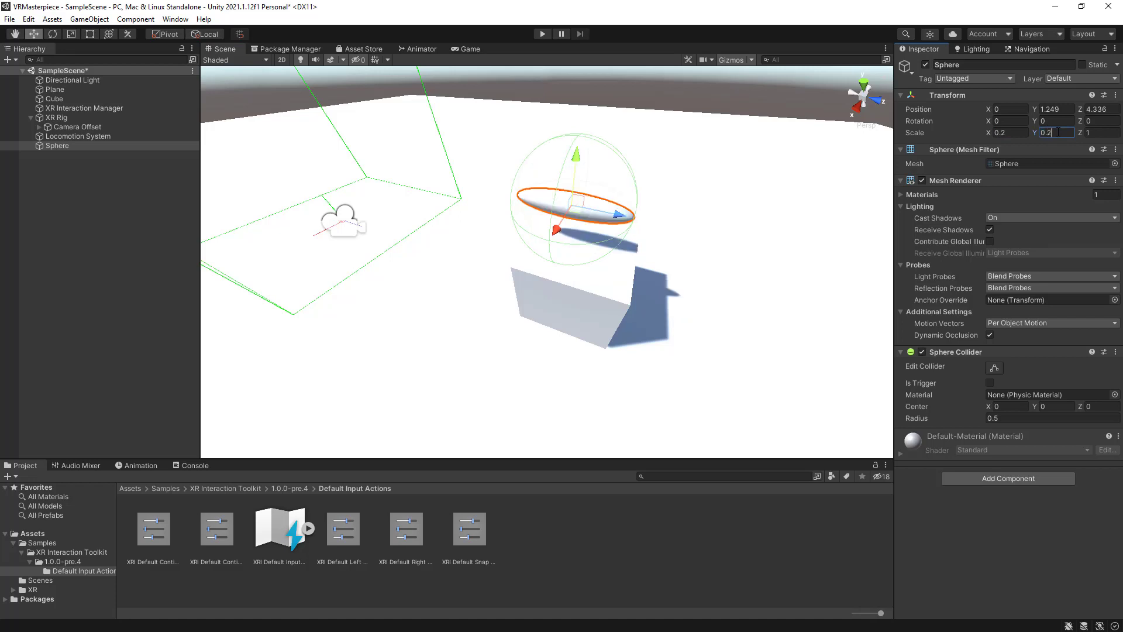
type("0.2")
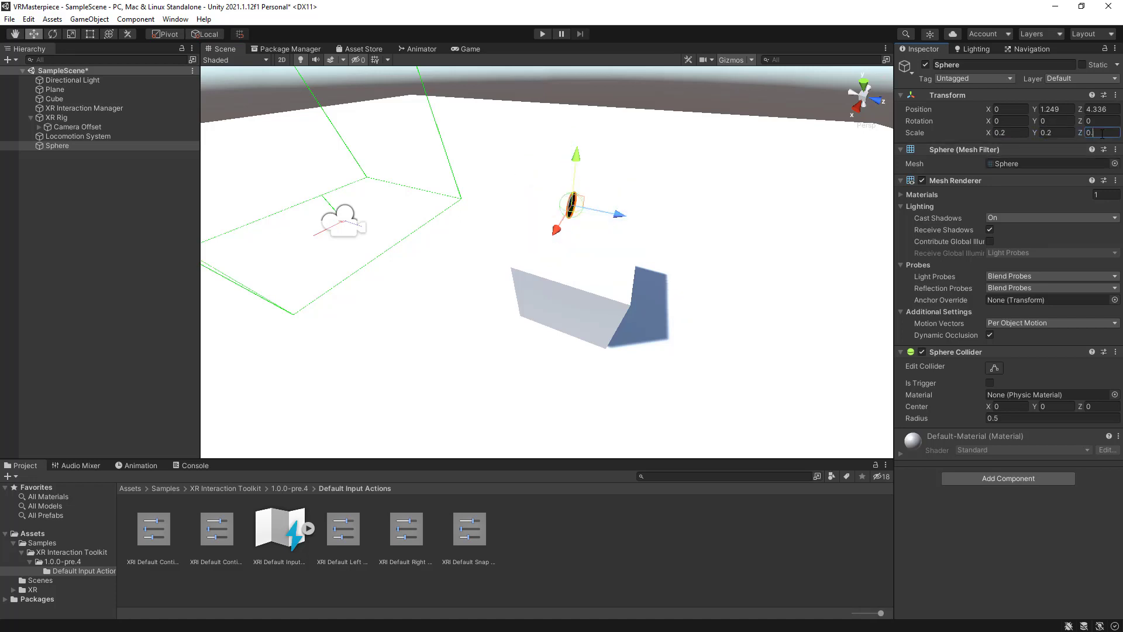
key("Return")
mouse_move(564, 171)
right_mouse_down()
mouse_move(569, 193)
mouse_move(563, 161)
right_mouse_up()
key("w")
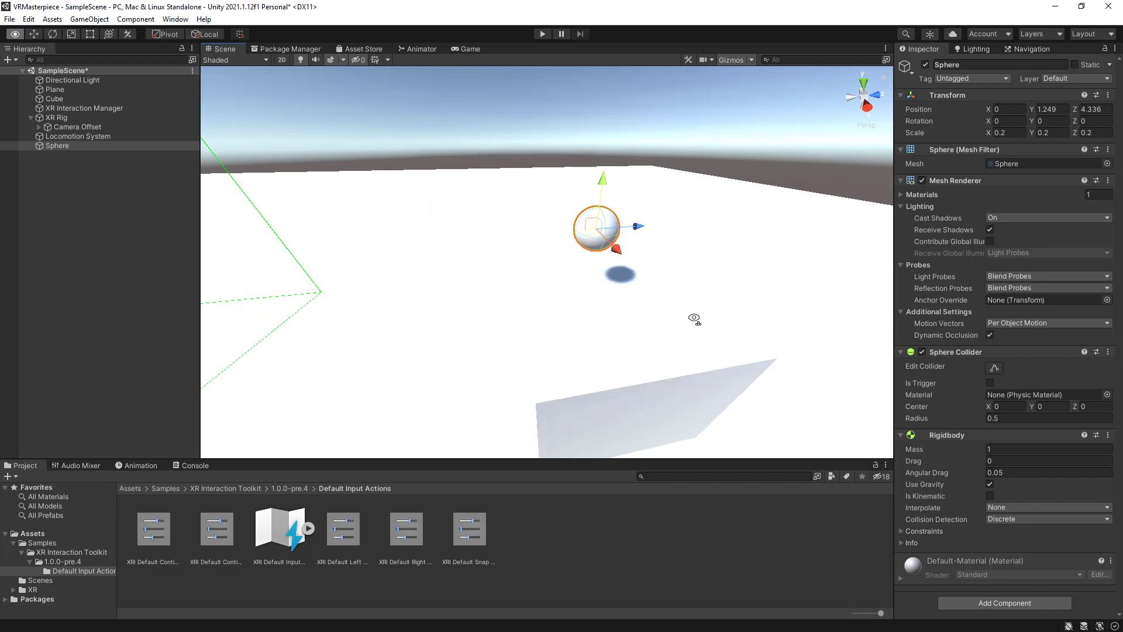
right_click_drag(695, 319, 724, 320)
Add an XR Grab Interactable component to the Sphere.
left_click(996, 603)
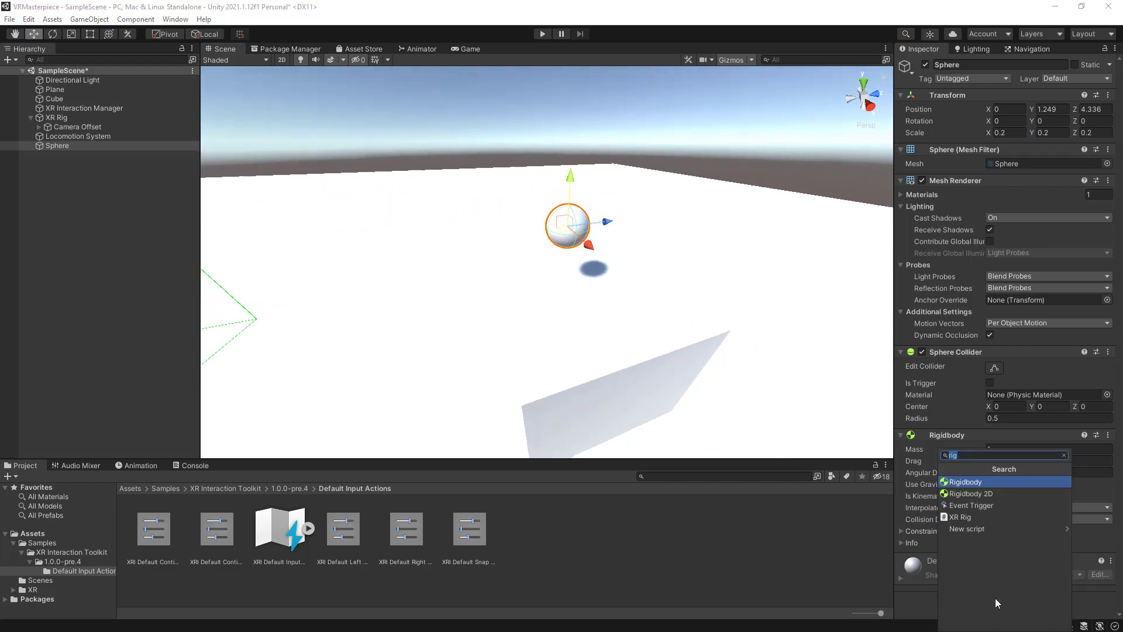
type("xrgra")
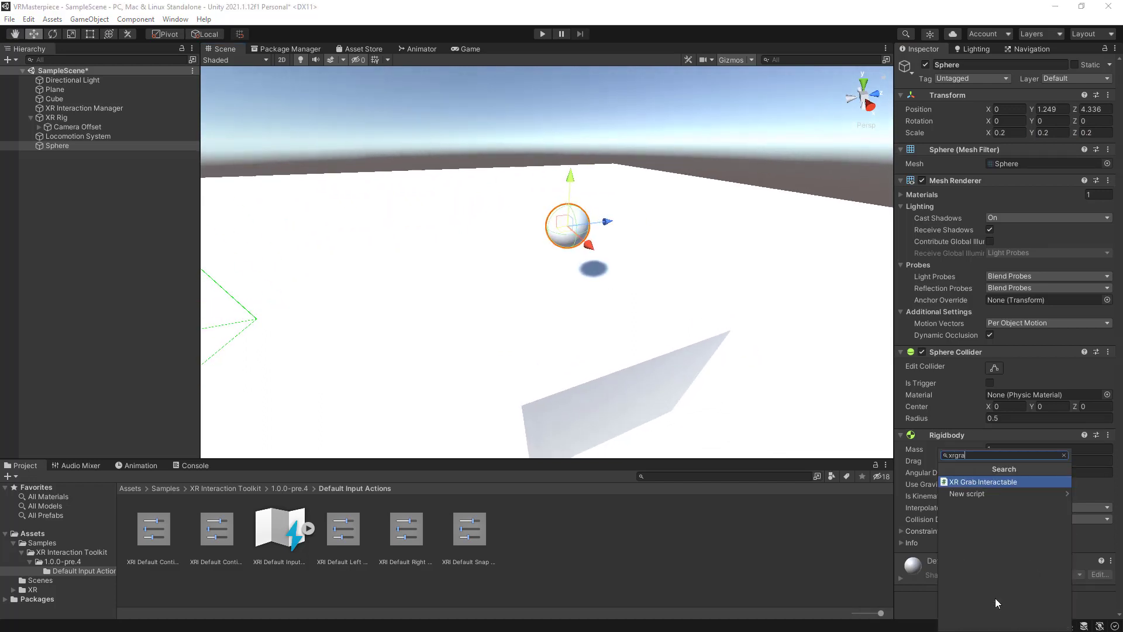
left_click(1008, 484)
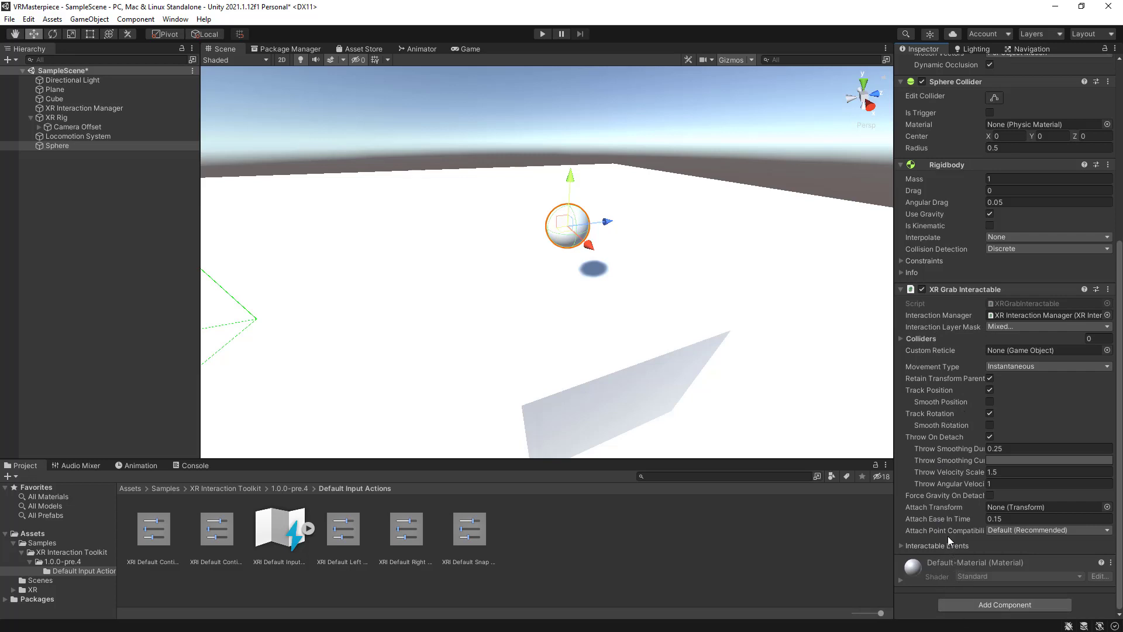
Adjust Throw Velocity Scale, then reset the XR Grab Interactable to its default values.
mouse_move(926, 492)
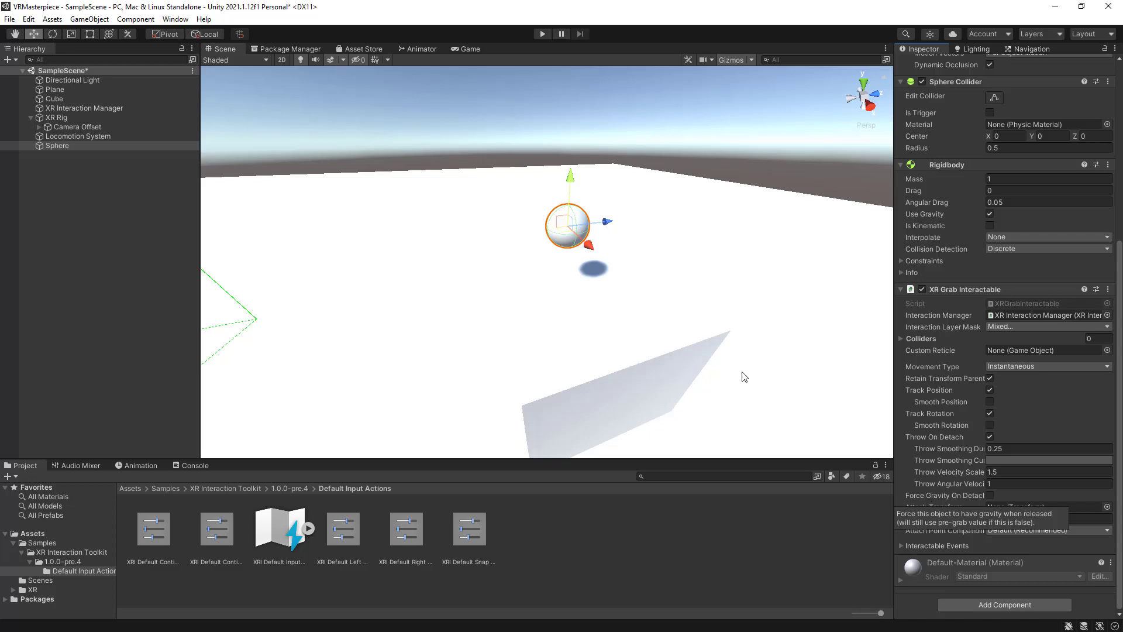
right_click_drag(739, 382, 761, 383)
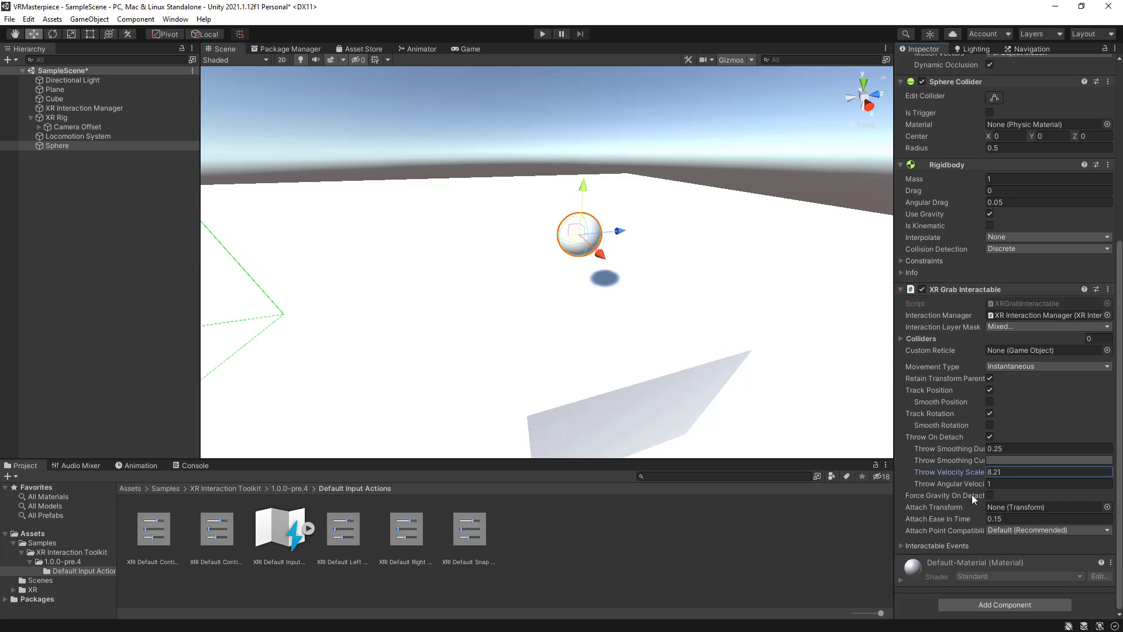
left_click_drag(580, 570, 631, 544)
left_click(1108, 289)
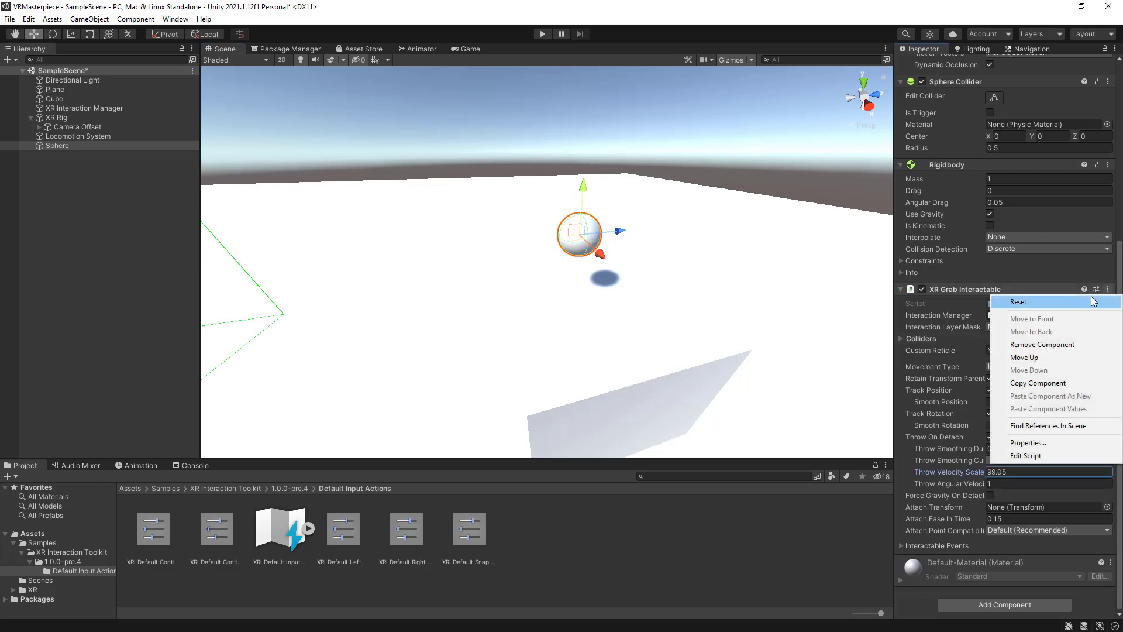
left_click(1092, 301)
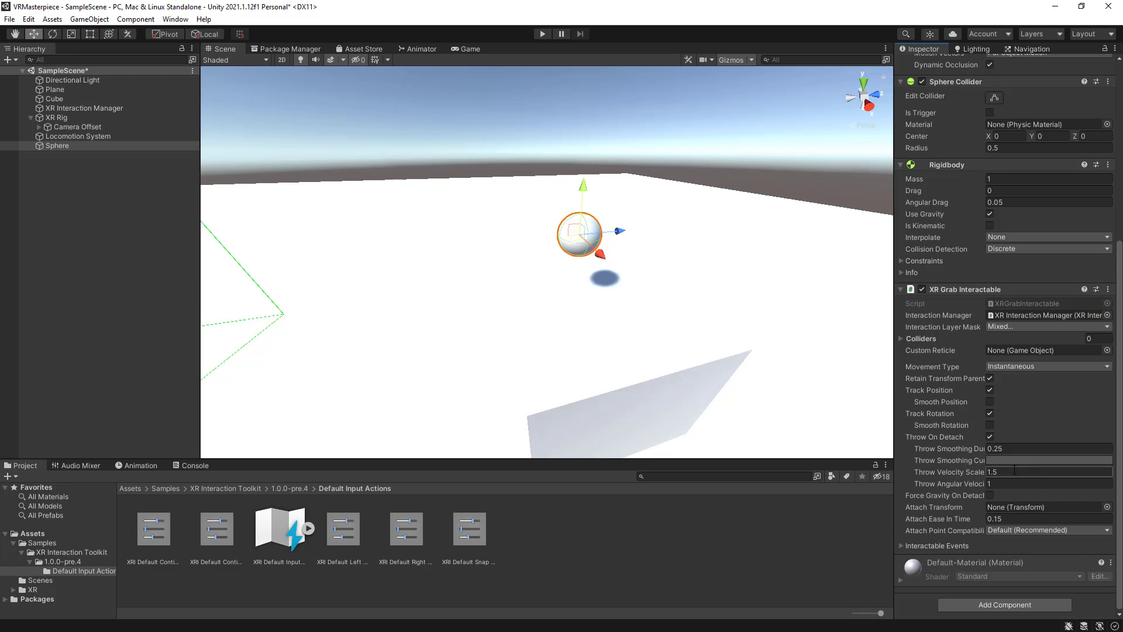
right_click_drag(696, 280, 671, 256)
Enter Play mode to test grabbing and throwing the sphere with the VR controllers.
left_click(543, 34)
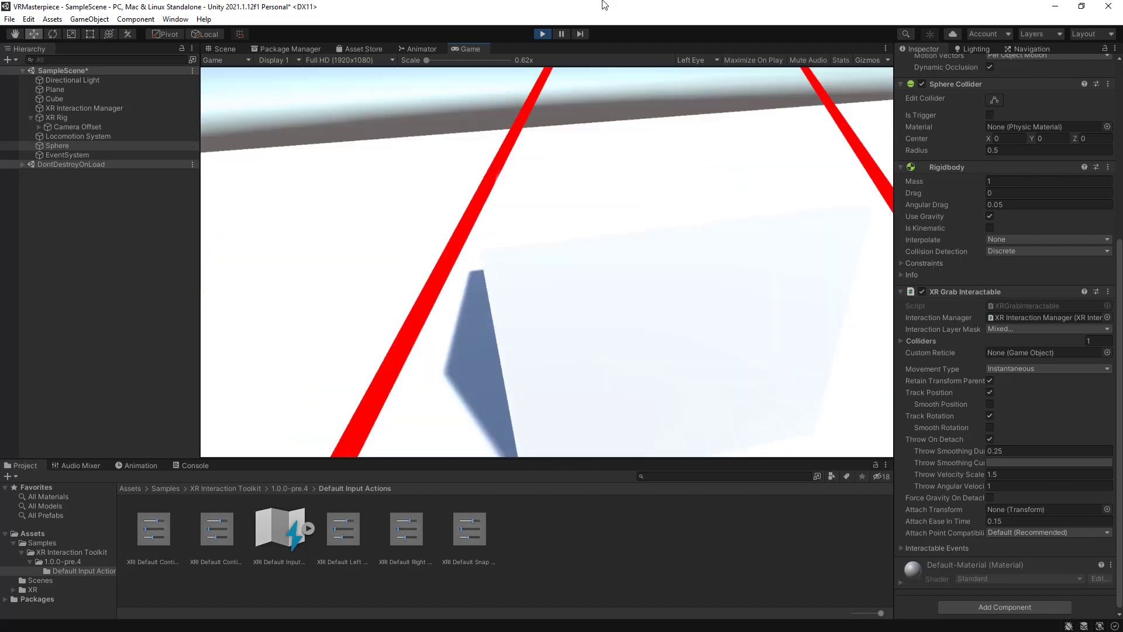
scroll(1087, 132, "up", 5)
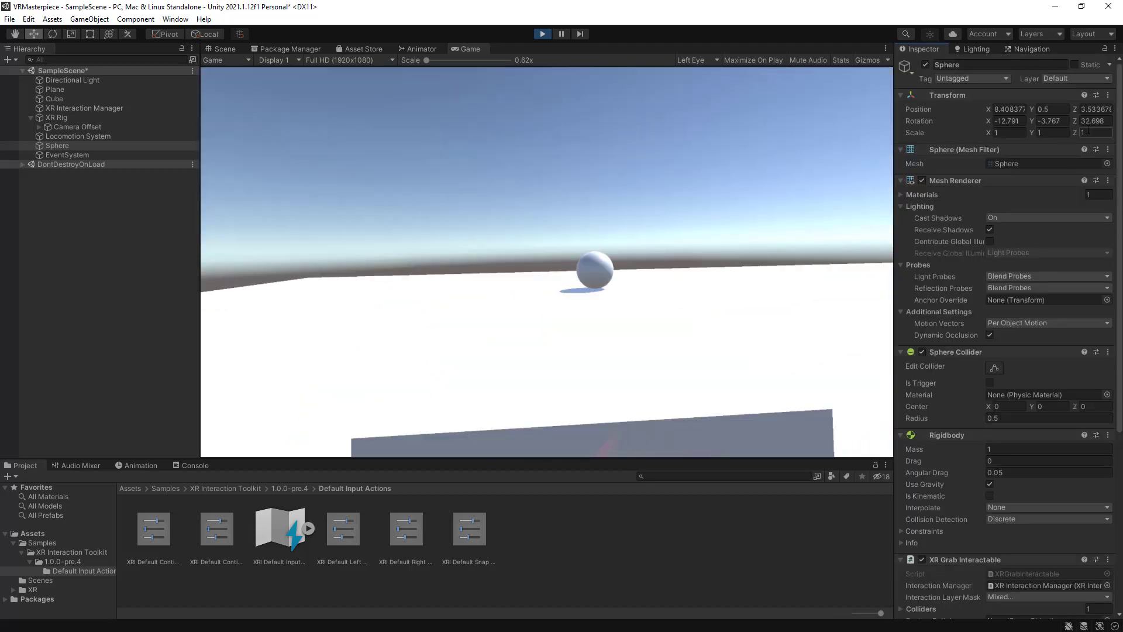